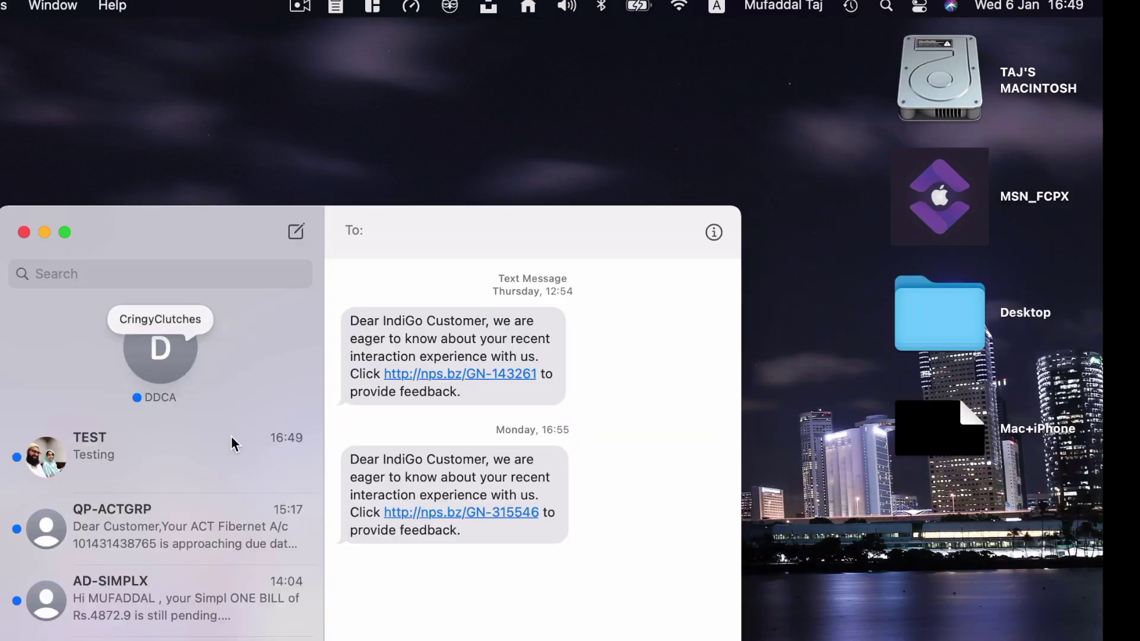
Send the crying-laughing Memoji sticker with the message 'Test' in the TEST chat.
click(234, 440)
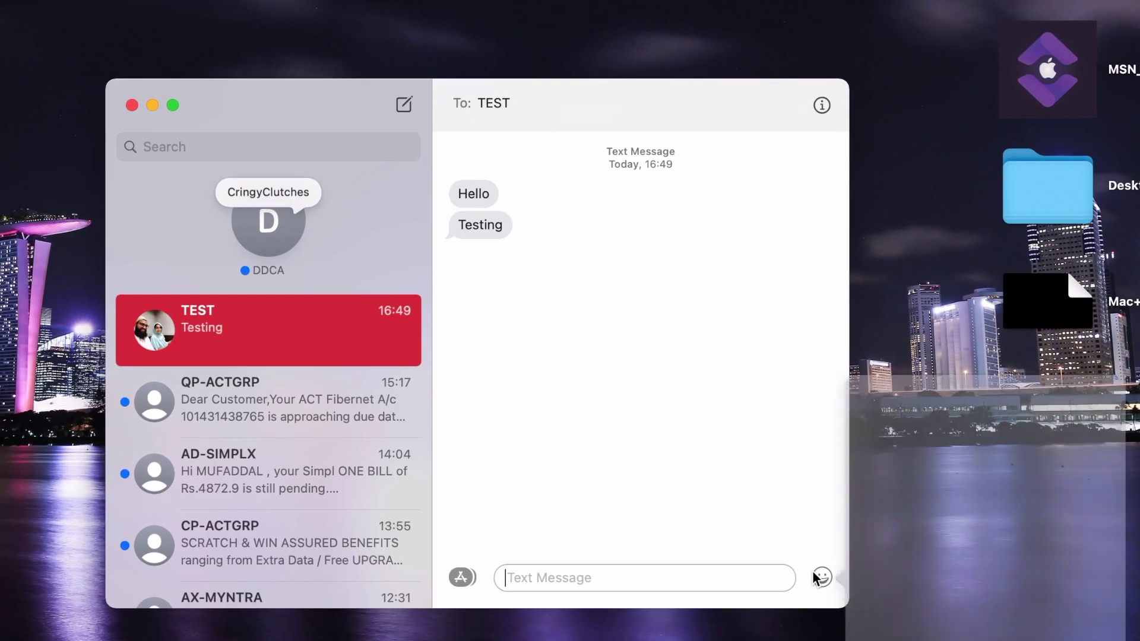
click(462, 582)
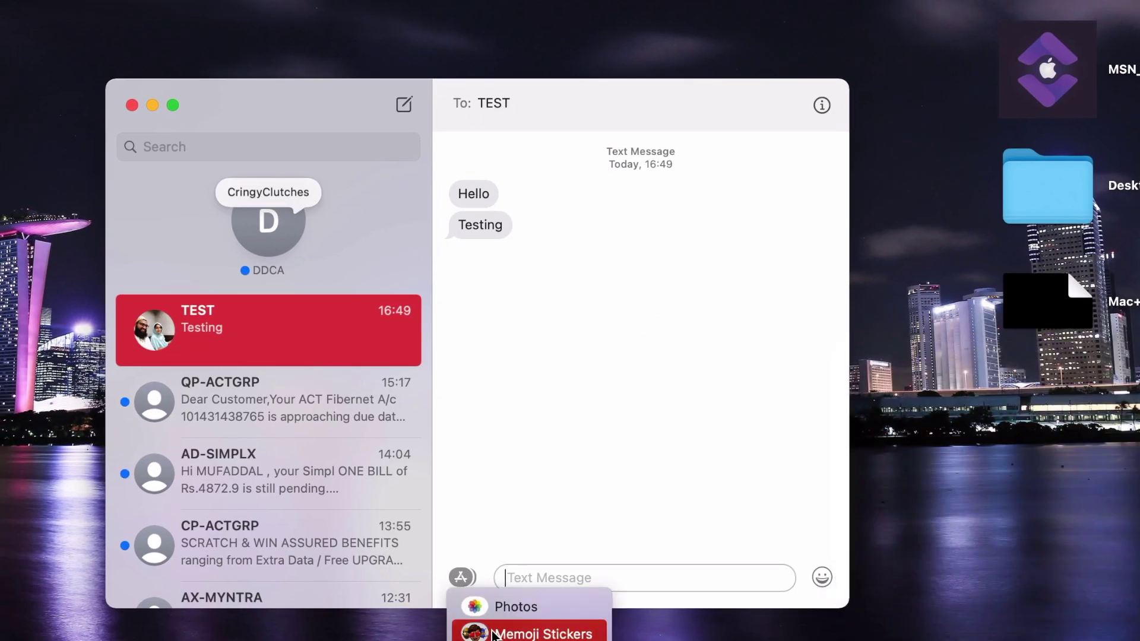
click(492, 633)
click(196, 418)
text(Test)
key(Return)
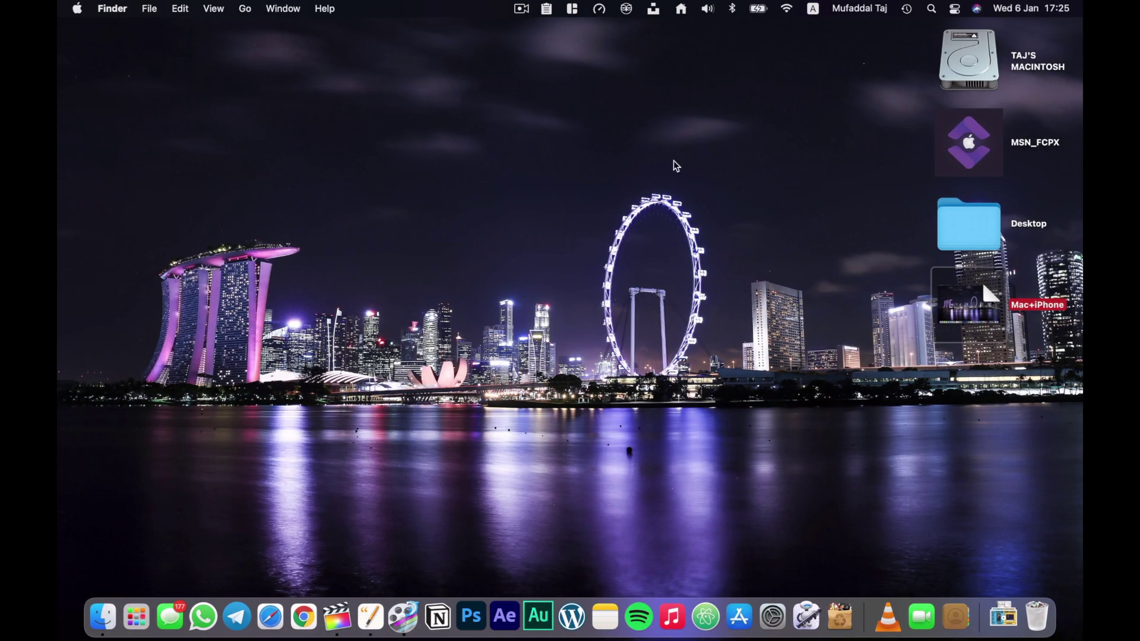
Share iPhone+Mac (4).jpg from the Desktop folder via AirDrop to the nearby iPhone.
double_click(969, 224)
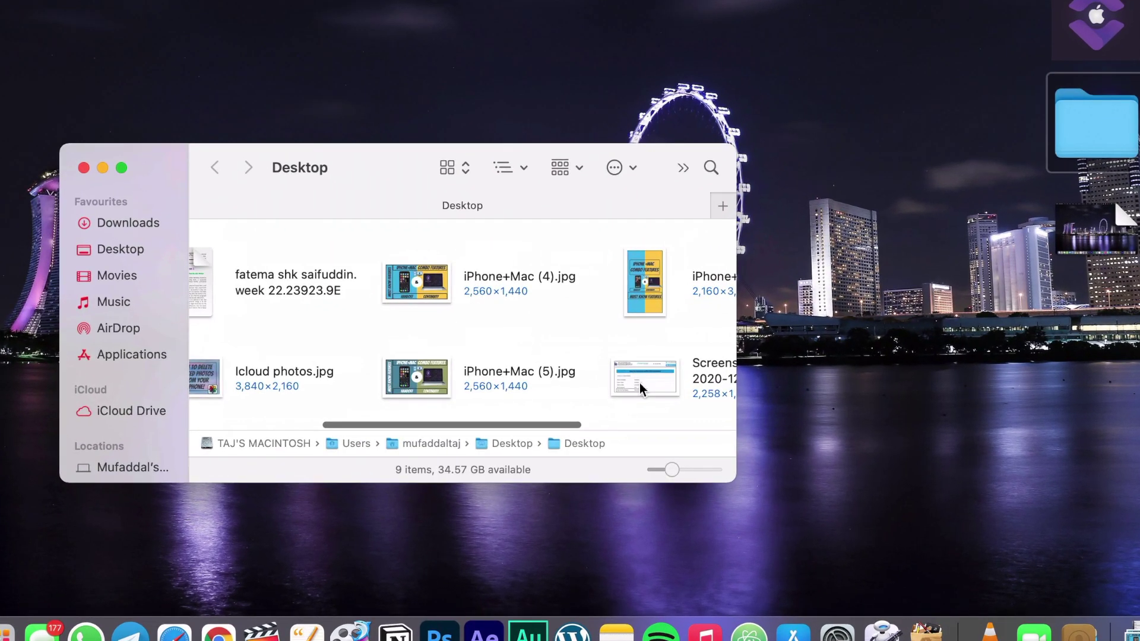
right_click(452, 343)
mouse_move(499, 488)
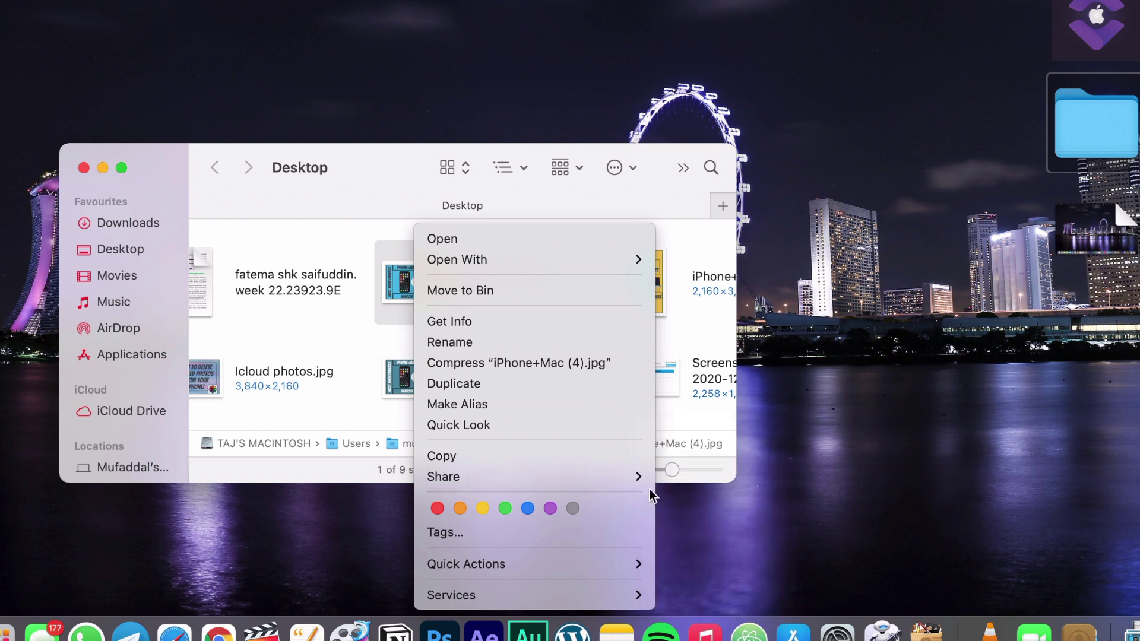
click(698, 482)
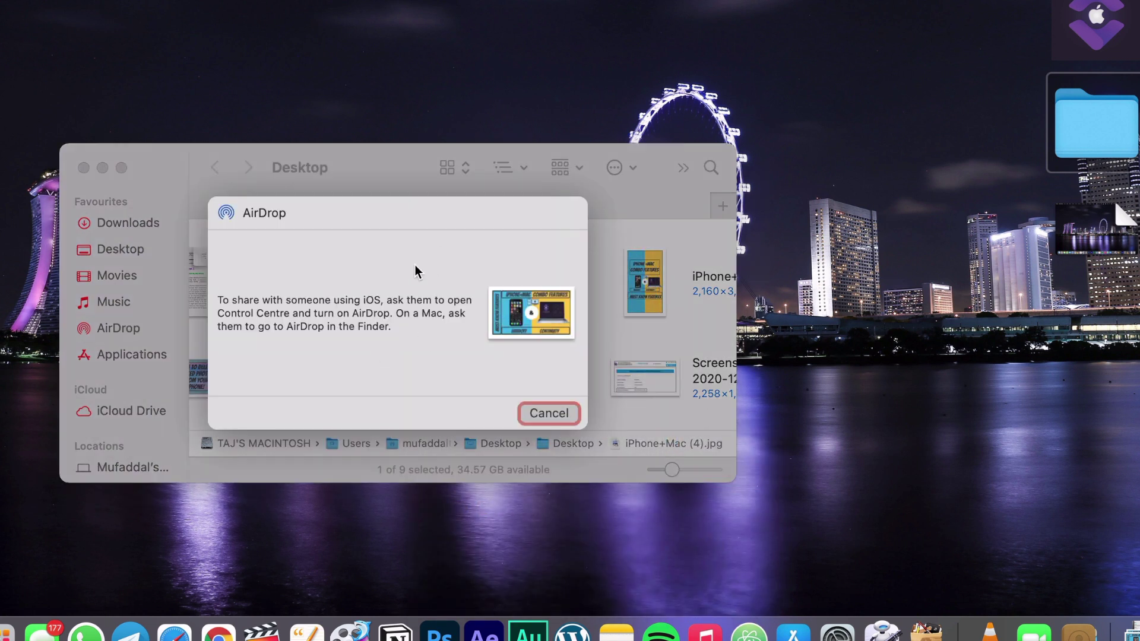
click(249, 261)
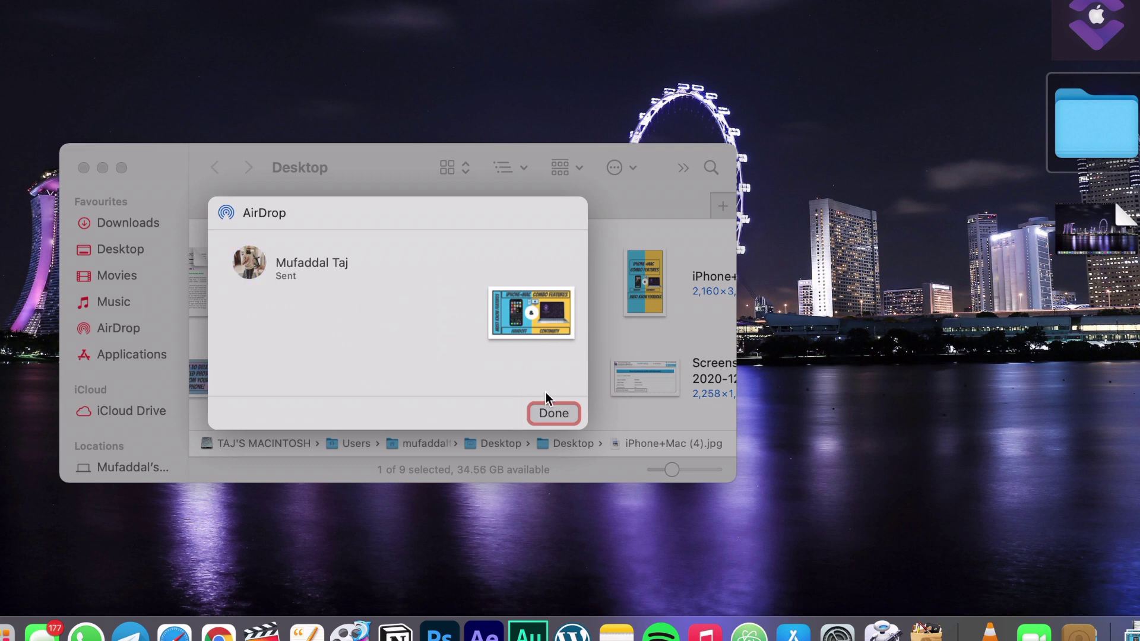
click(547, 416)
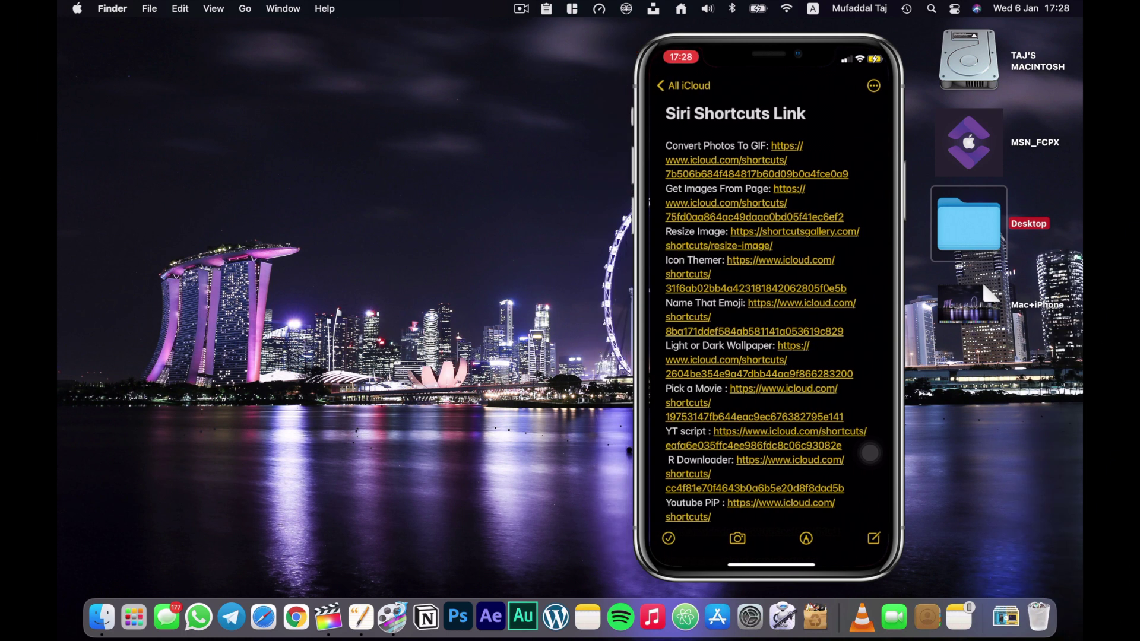
Paste the Siri Shortcuts links copied on the iPhone into the Mac's Widgets Link note.
click(666, 145)
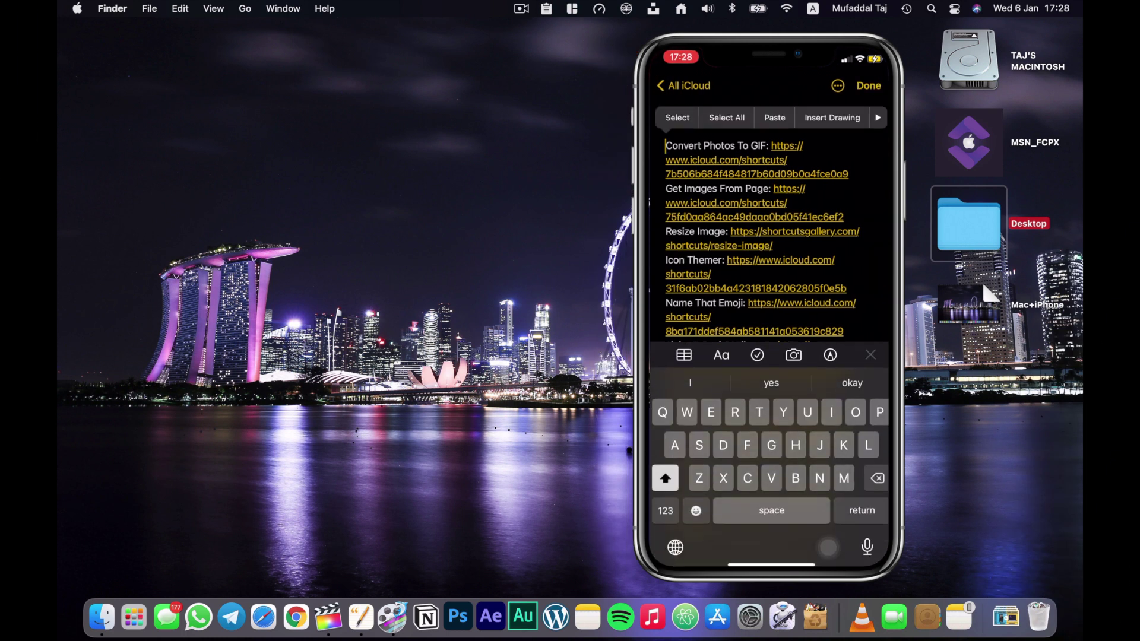
click(726, 117)
key(super+c)
click(587, 617)
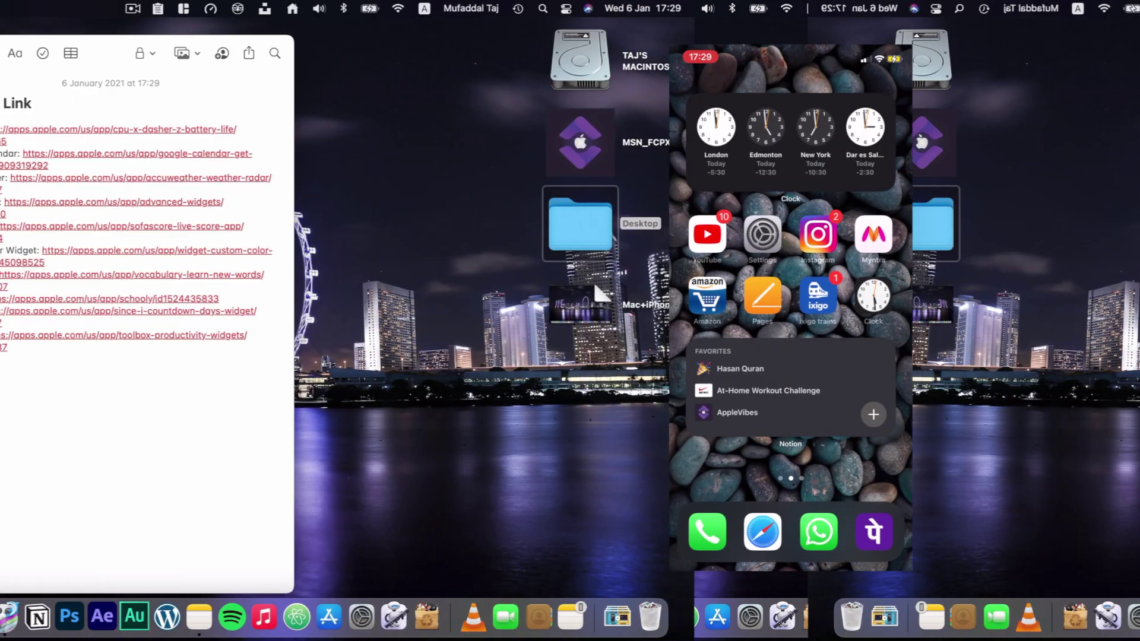
key(super+Return)
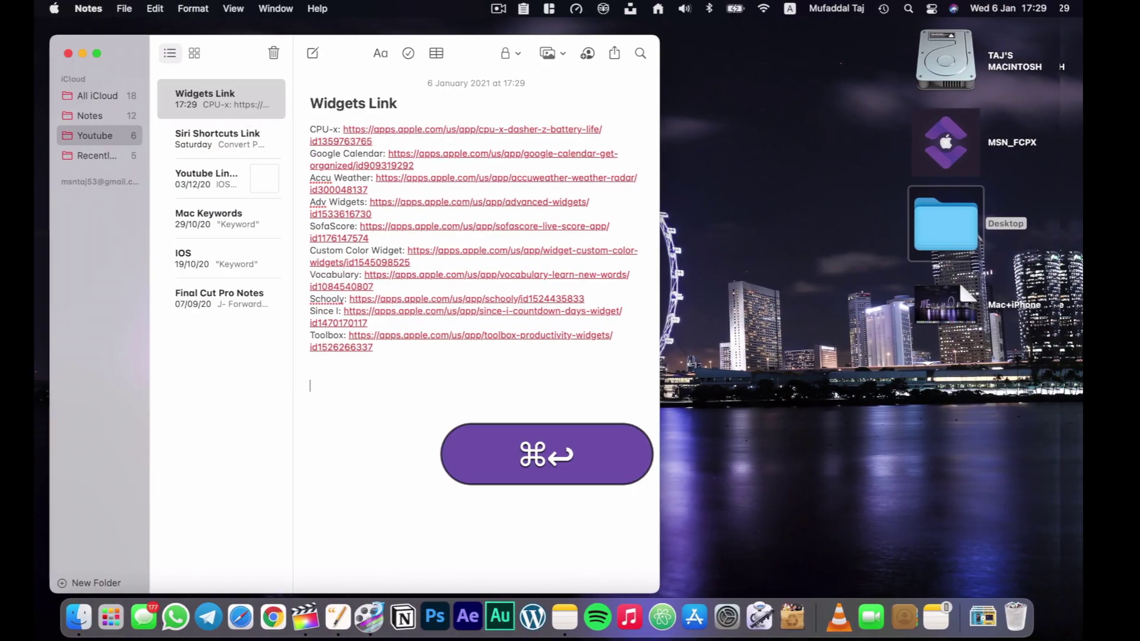
key(super+v)
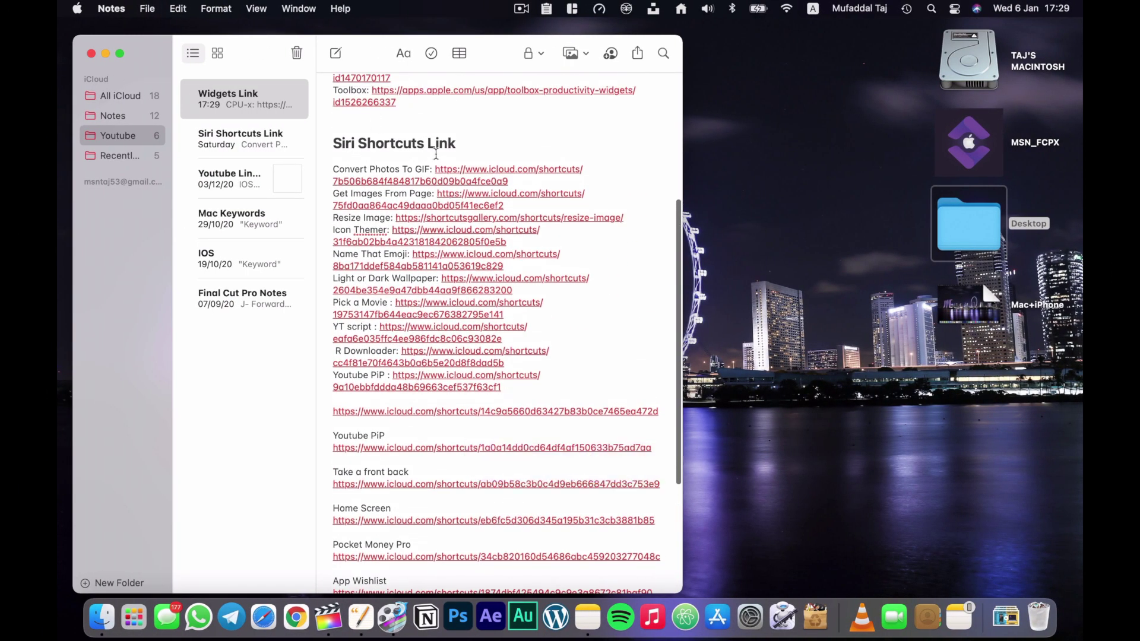
Paste the iPhone's combo-features photo on a new line below the last link.
scroll(476, 261, down, 5)
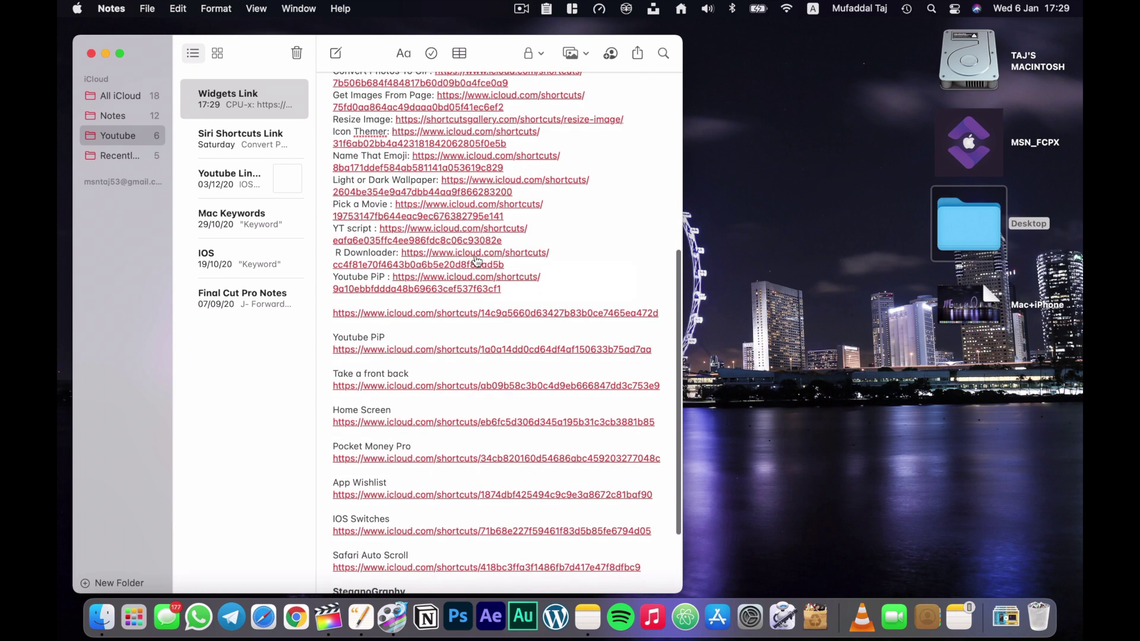
scroll(475, 256, down, 5)
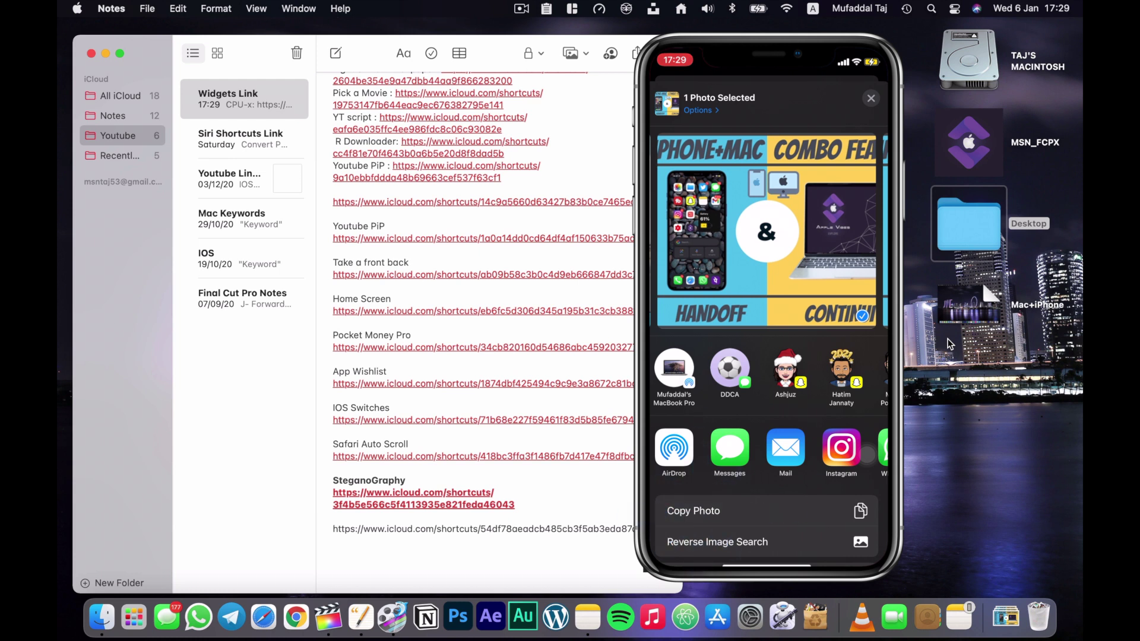
key(Return)
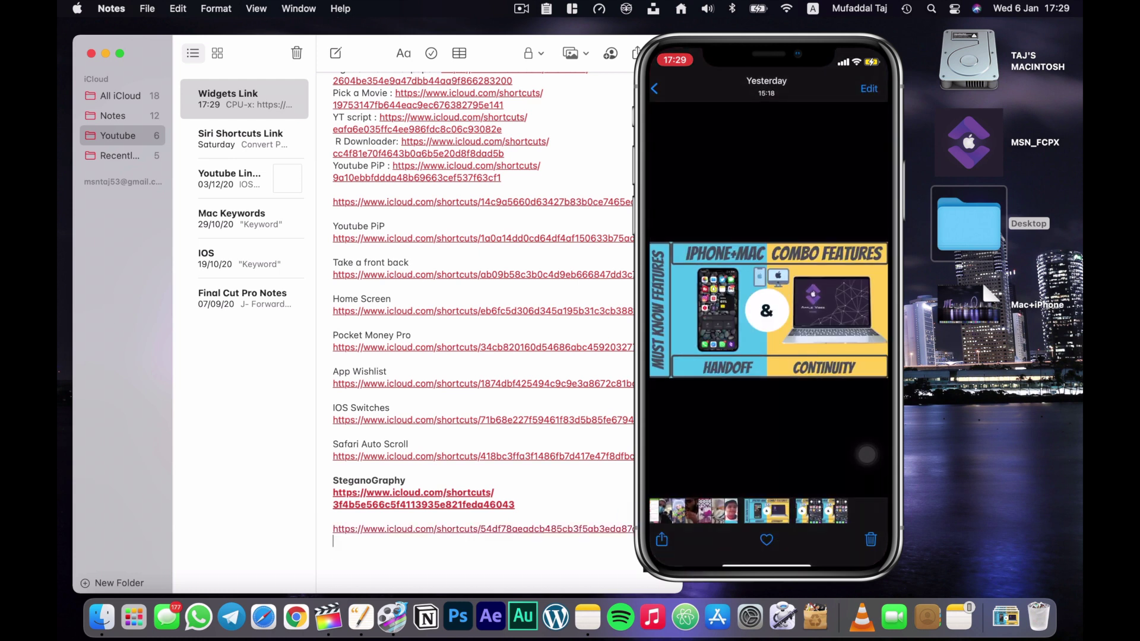
key(super+Return)
key(super+v)
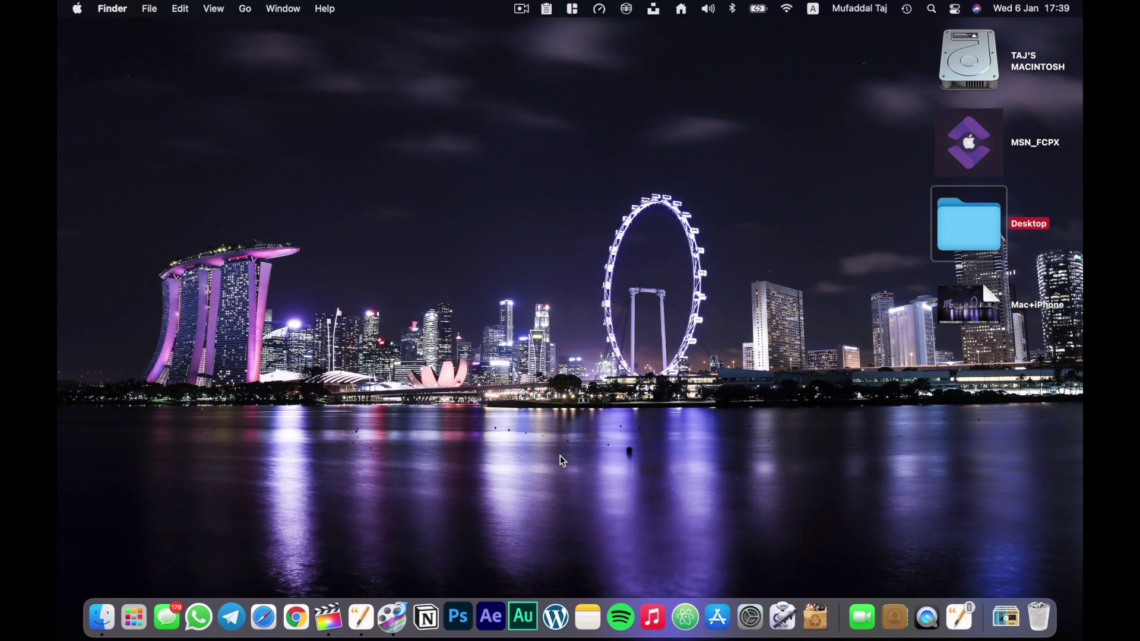
Scan the Rich Dad Poor Dad book cover with the iPhone into Scanned Document.pdf and Quick Look it.
right_click(572, 292)
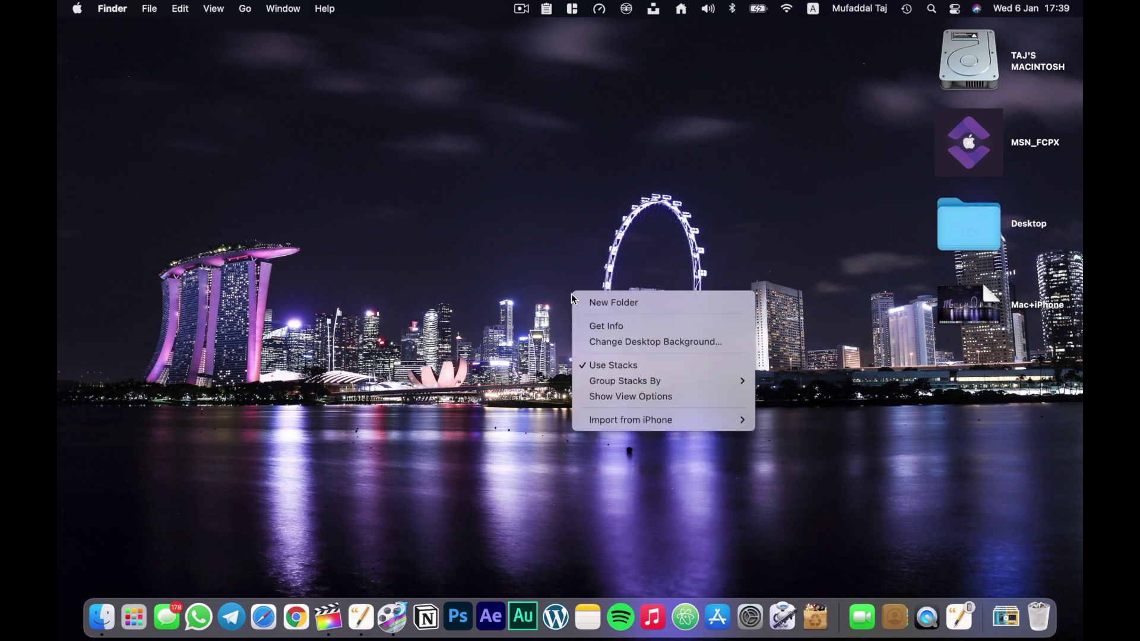
mouse_move(712, 419)
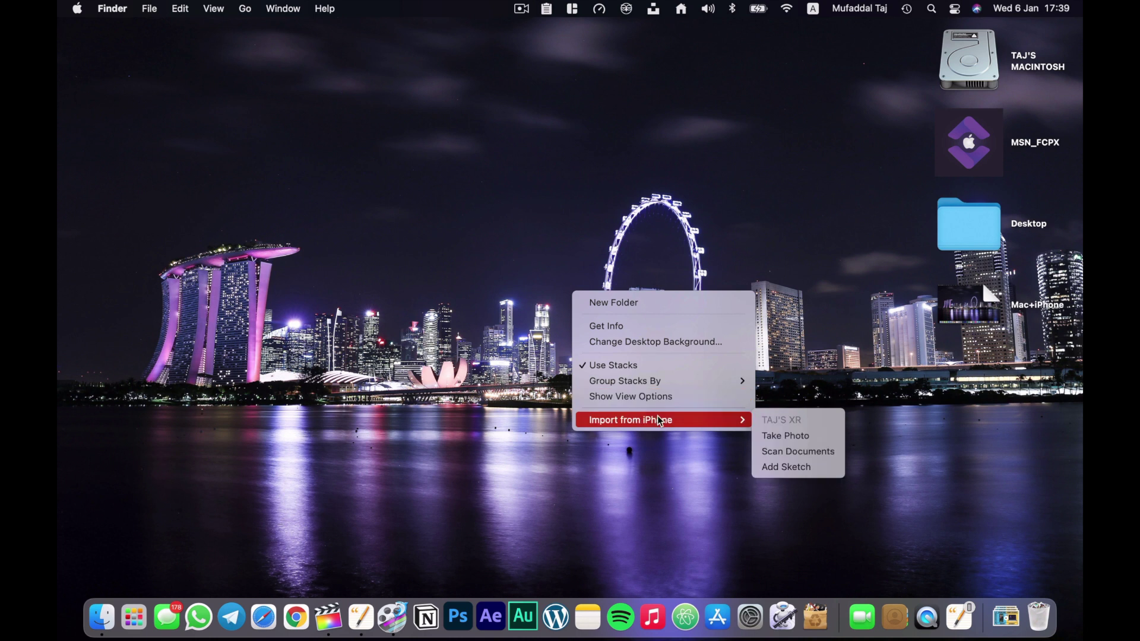
click(796, 451)
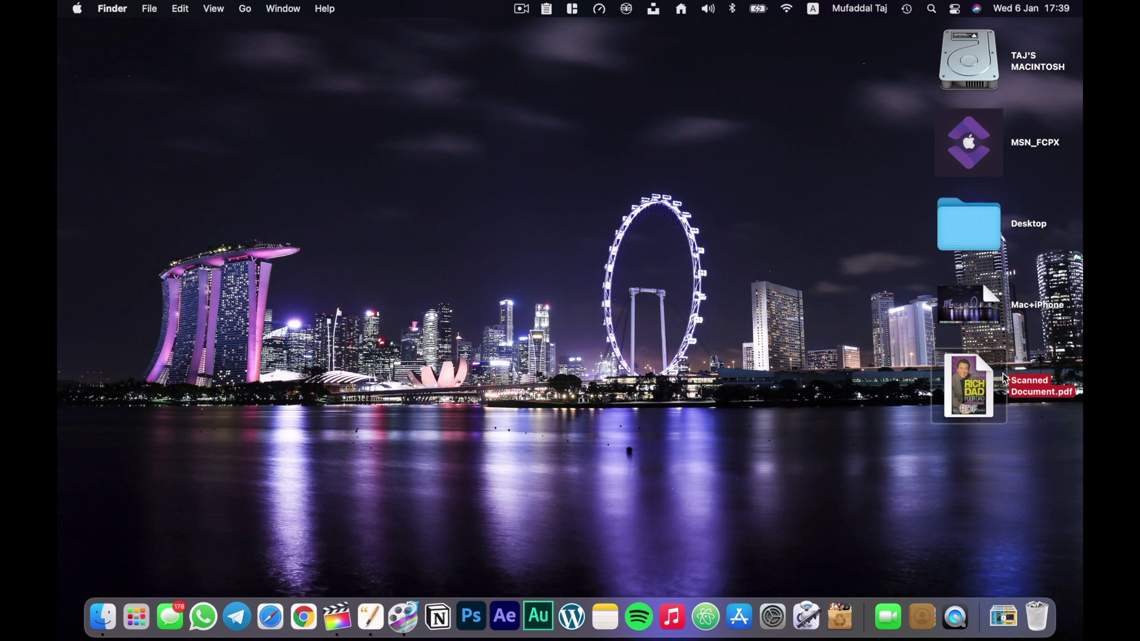
key(space)
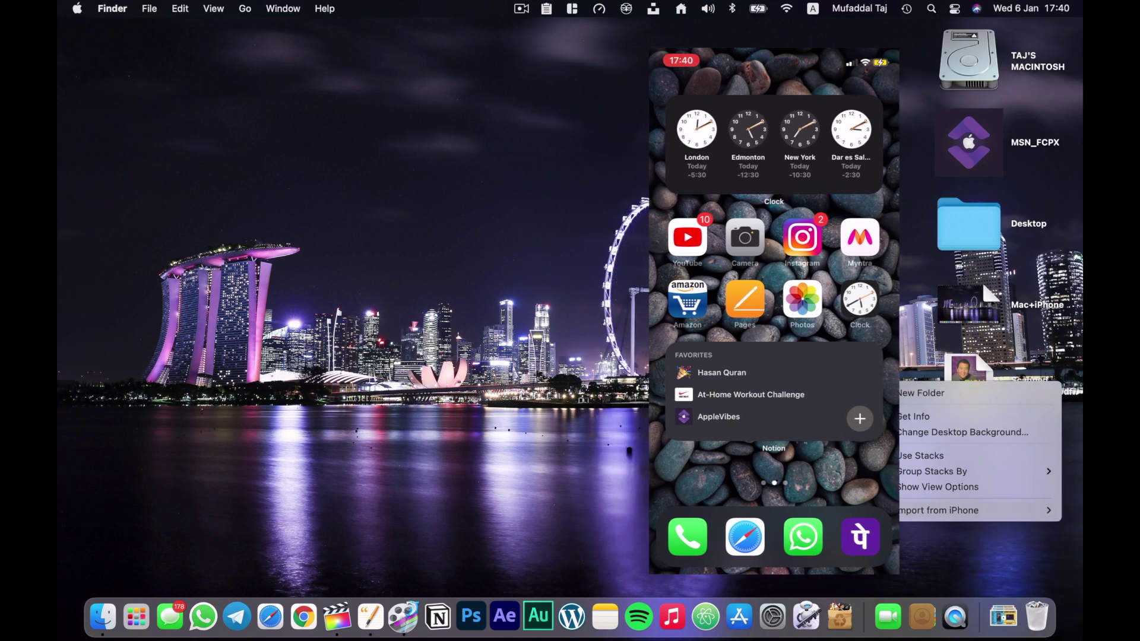
Take an iPhone photo that lands on the desktop as Image.jpeg.
click(980, 523)
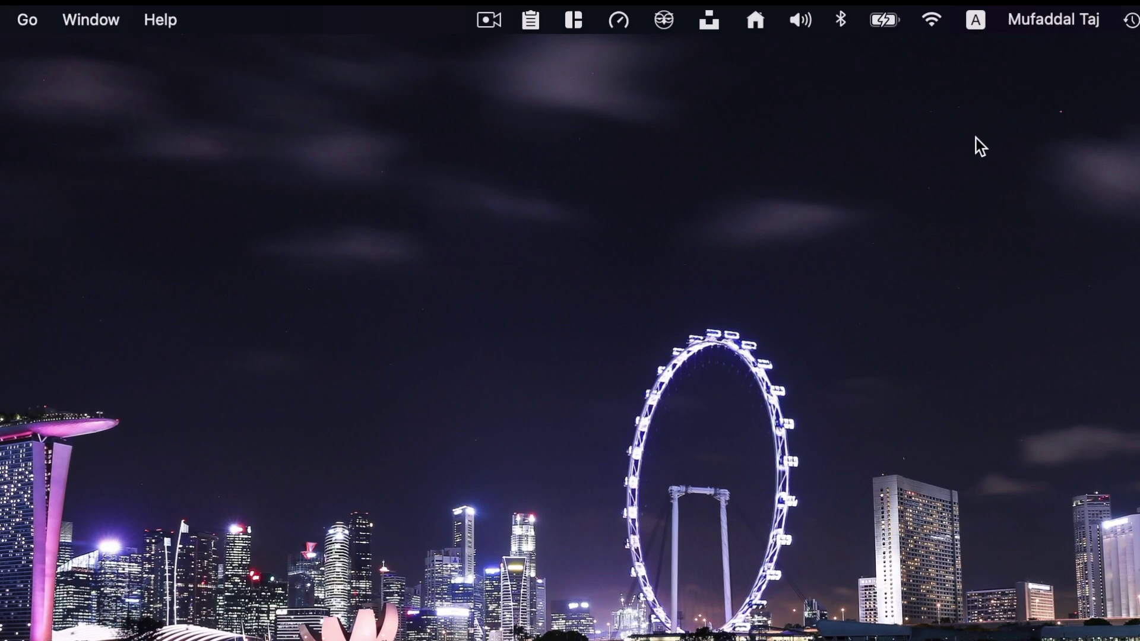
Switch the Mac's Wi-Fi from home Wi-Fi to the iPhone's Personal Hotspot.
click(931, 21)
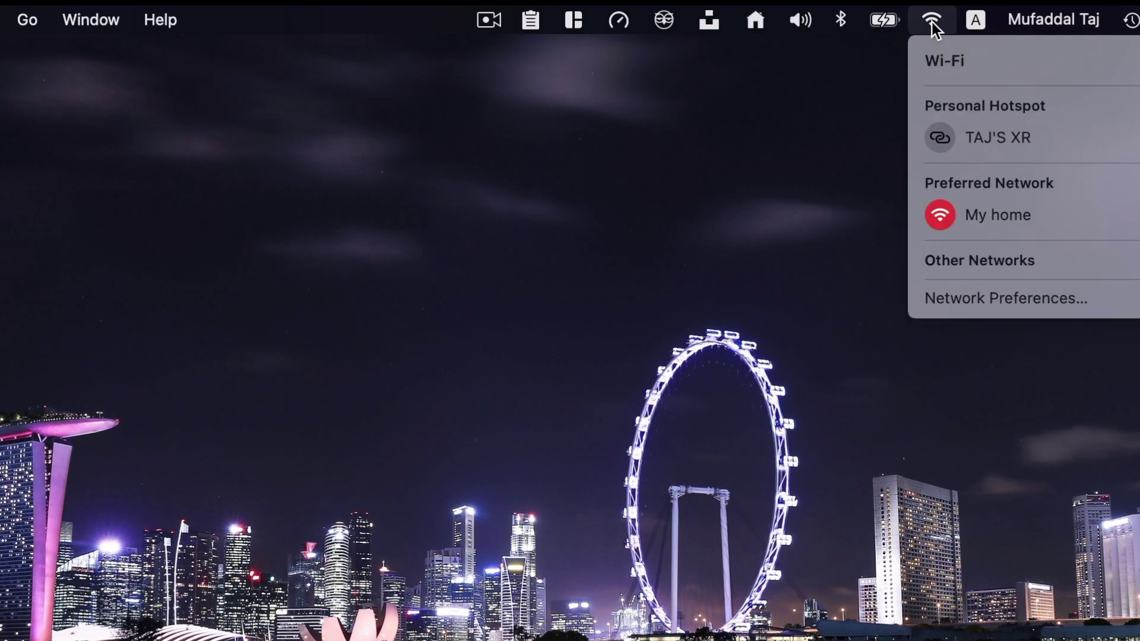
click(999, 135)
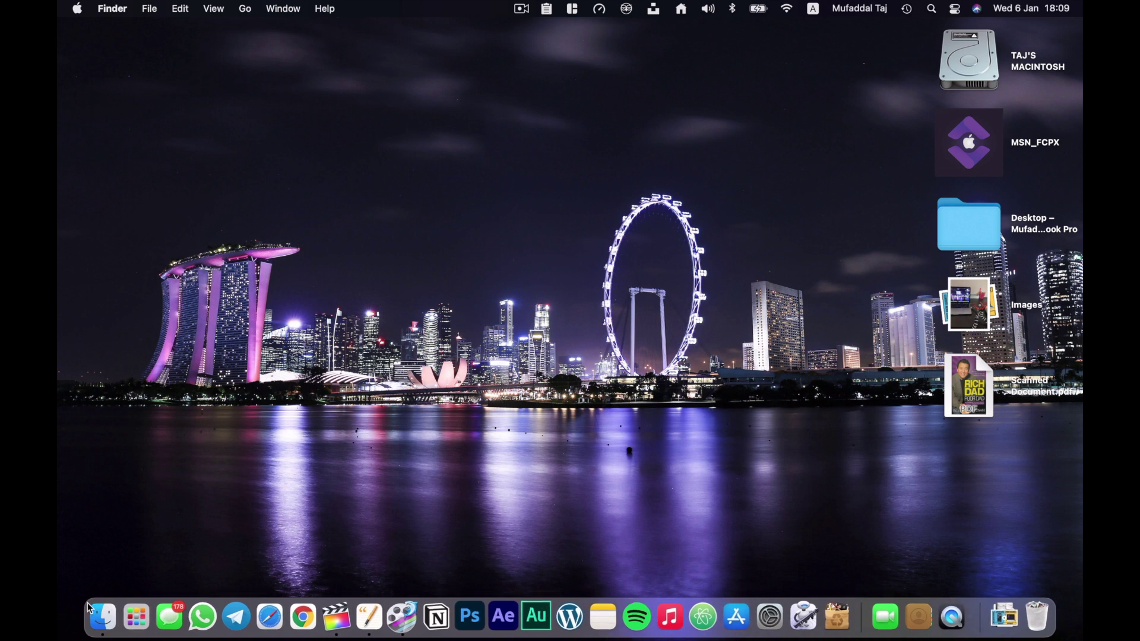
click(108, 586)
click(312, 136)
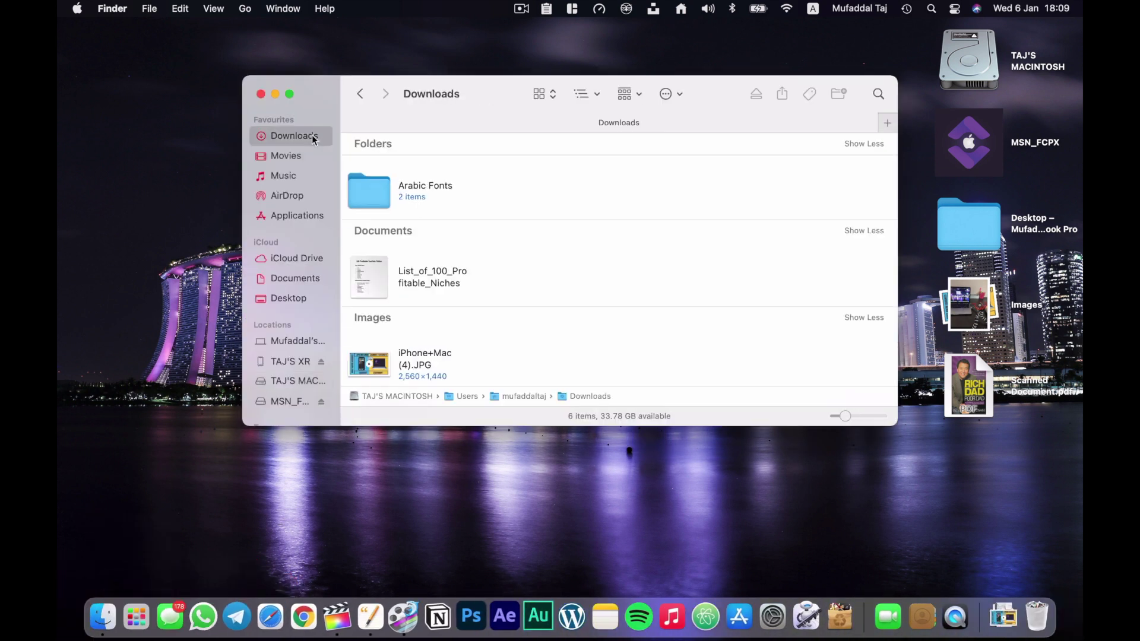
scroll(409, 270, down, 3)
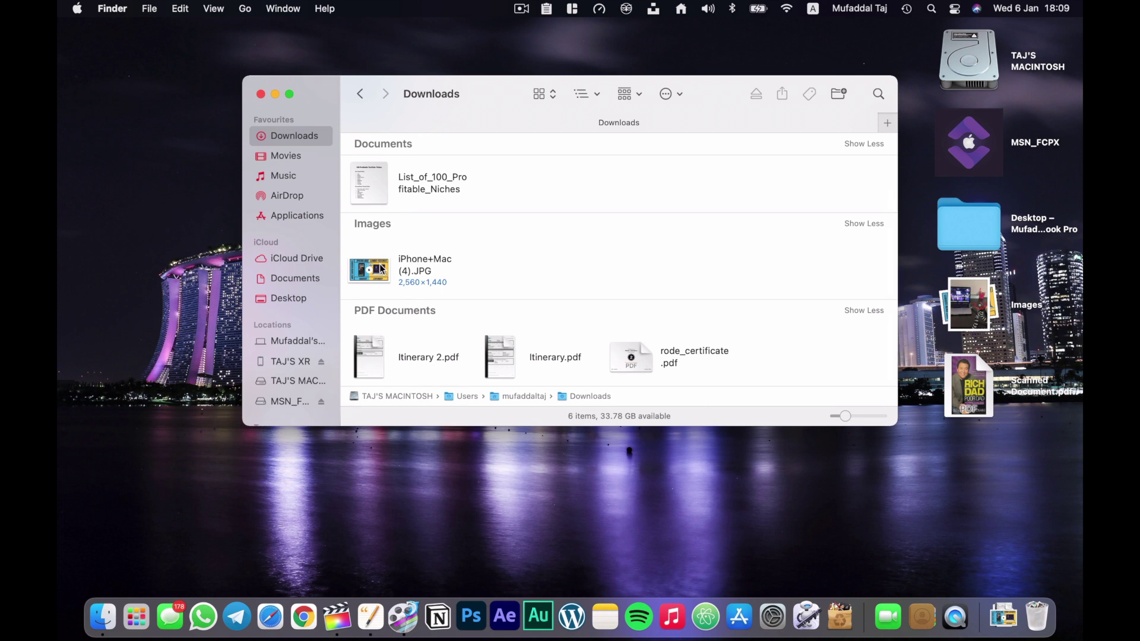
drag(382, 268, 972, 474)
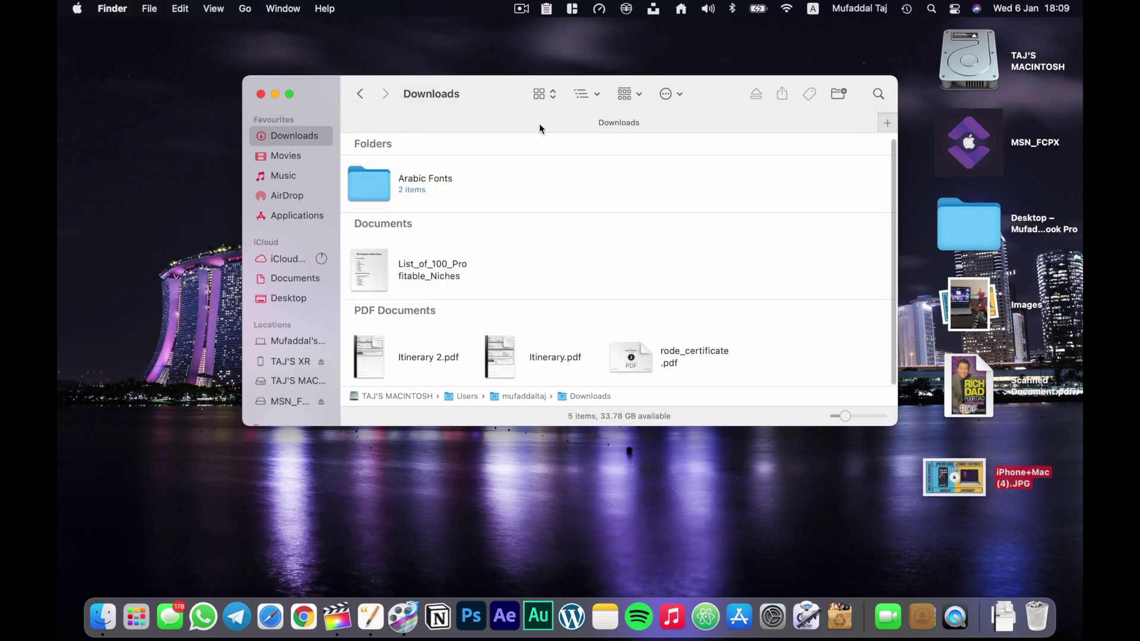
click(260, 94)
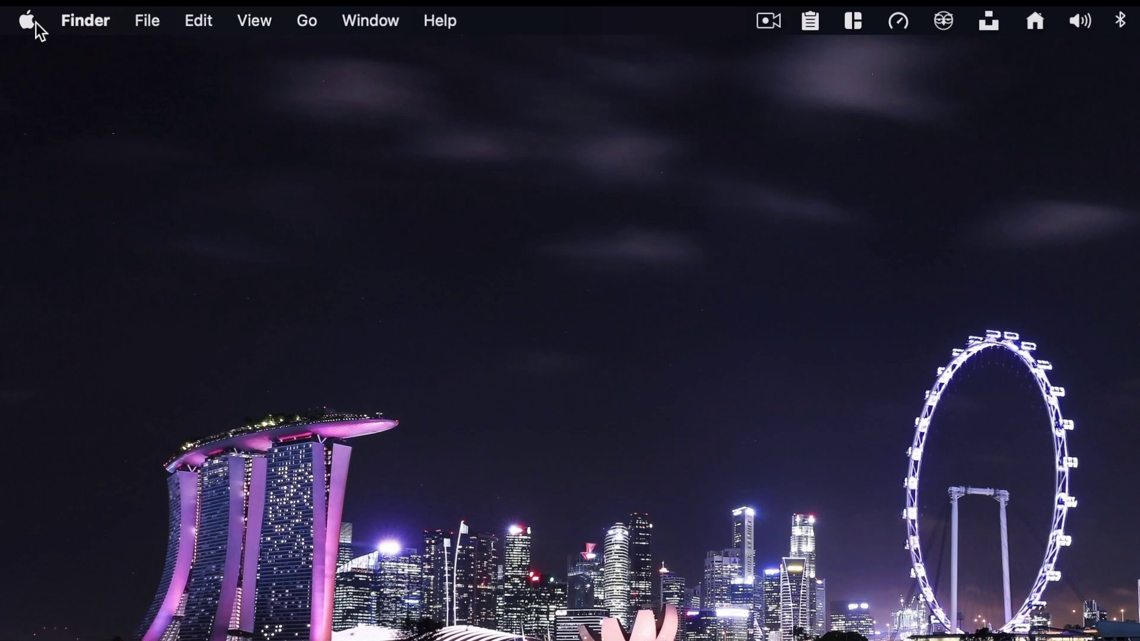
click(81, 9)
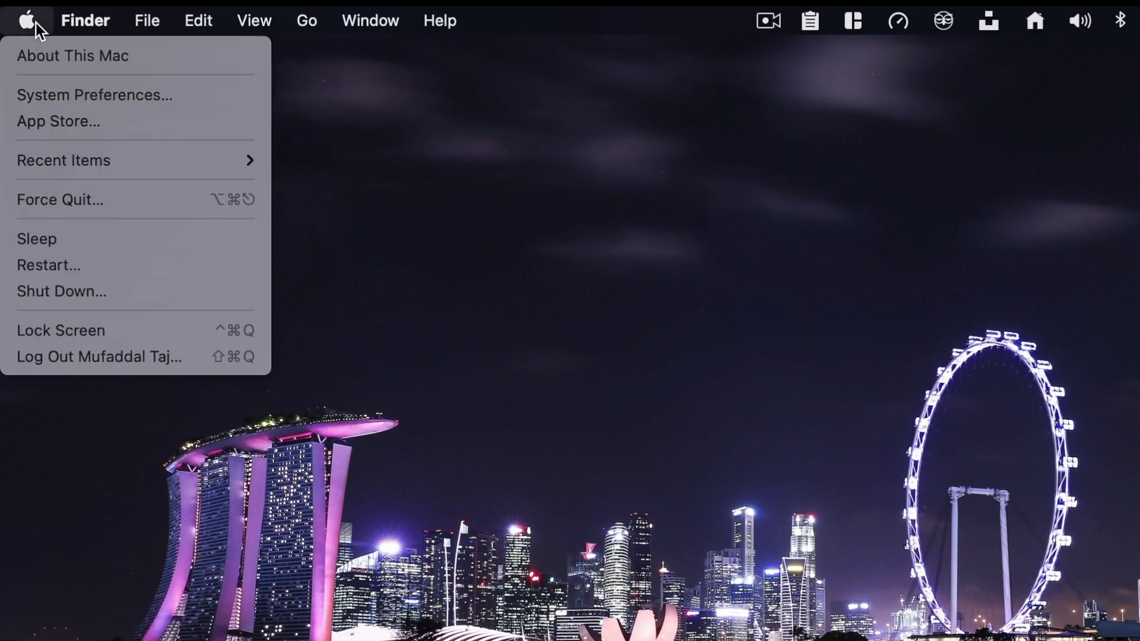
Uncheck Desktop & Documents Folders in iCloud Drive Options and confirm Turn Off.
click(61, 100)
click(1016, 149)
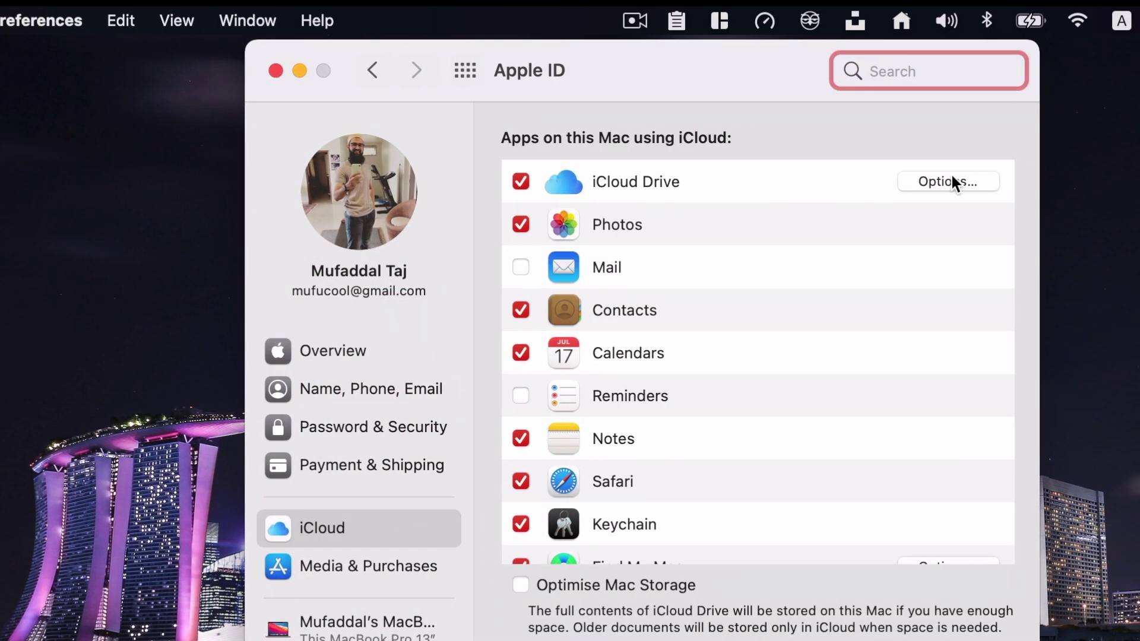
click(1015, 181)
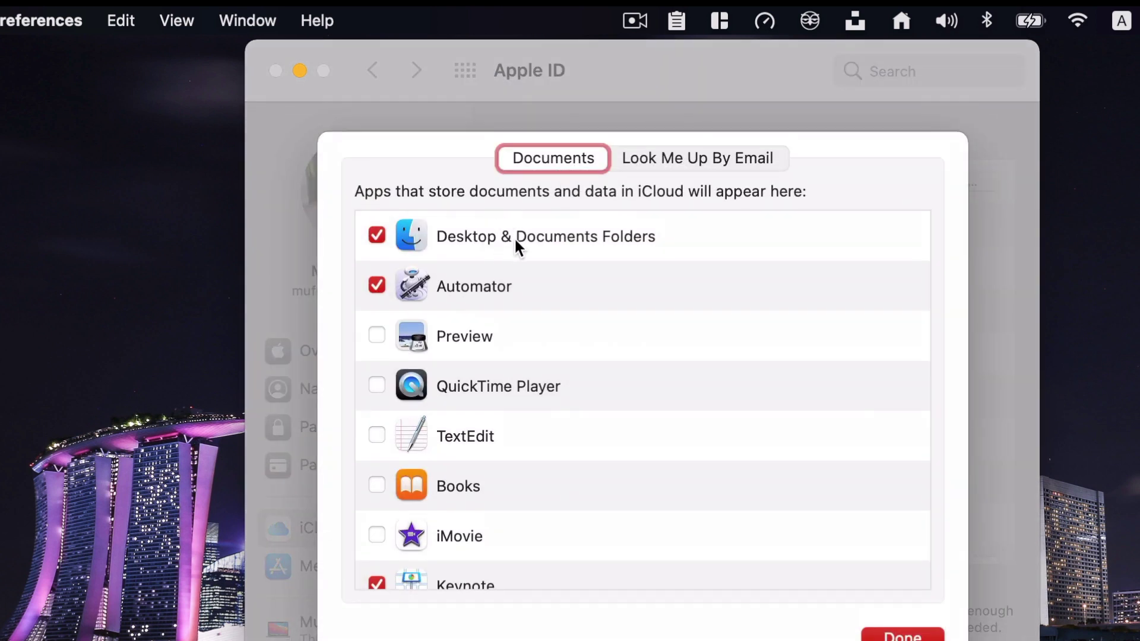
click(376, 234)
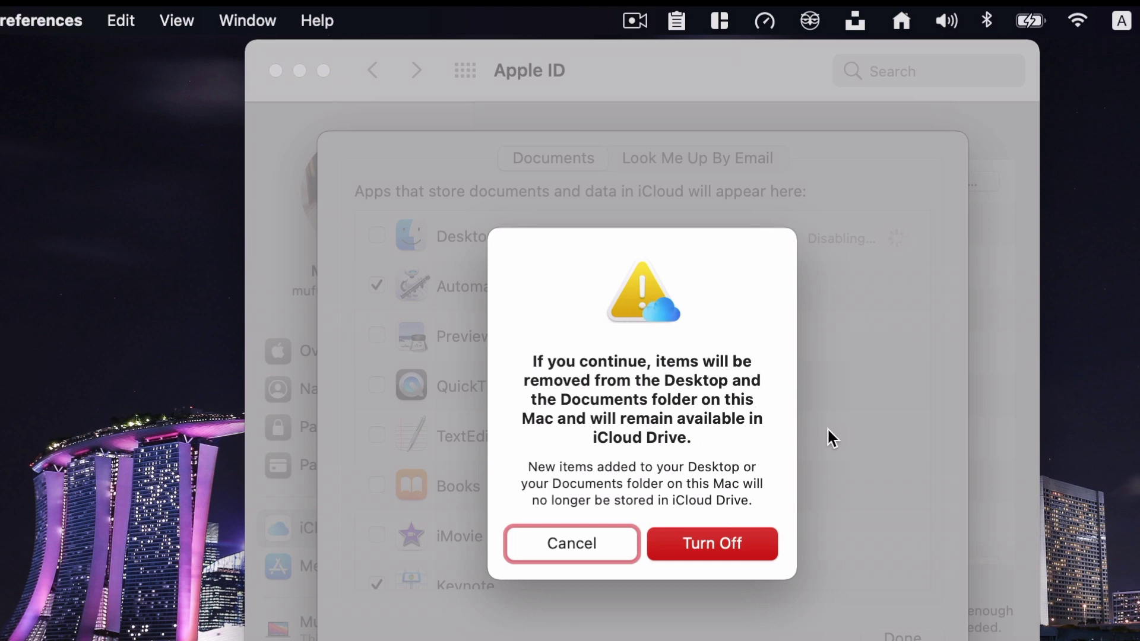
click(720, 537)
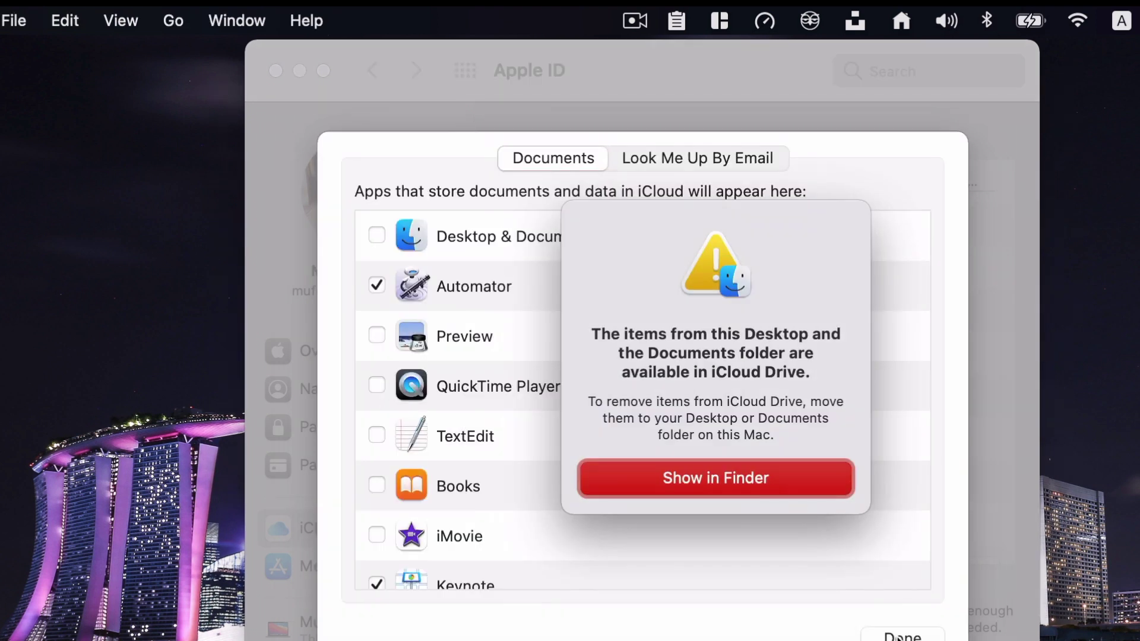
click(786, 473)
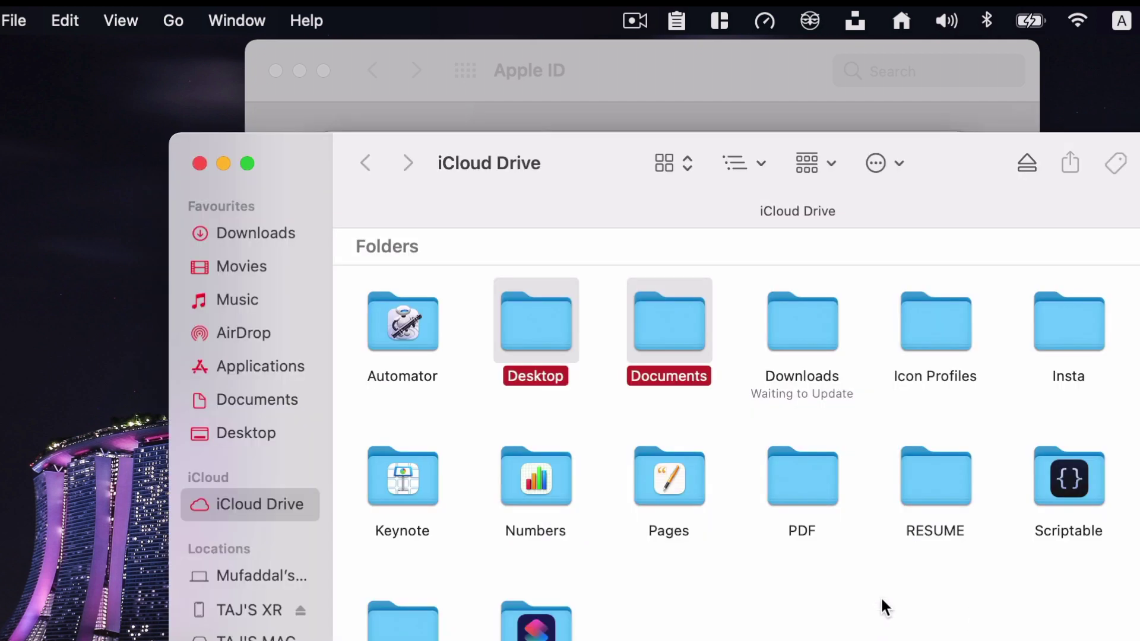
Open the Desktop folder now stored in iCloud Drive in Finder.
click(640, 564)
click(257, 502)
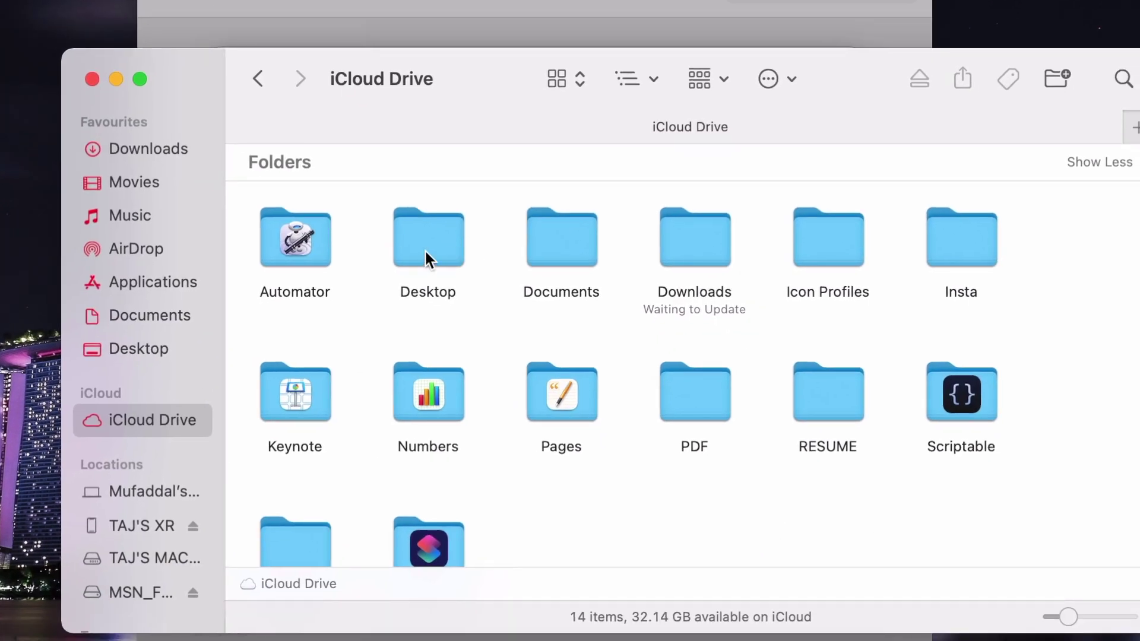
double_click(425, 252)
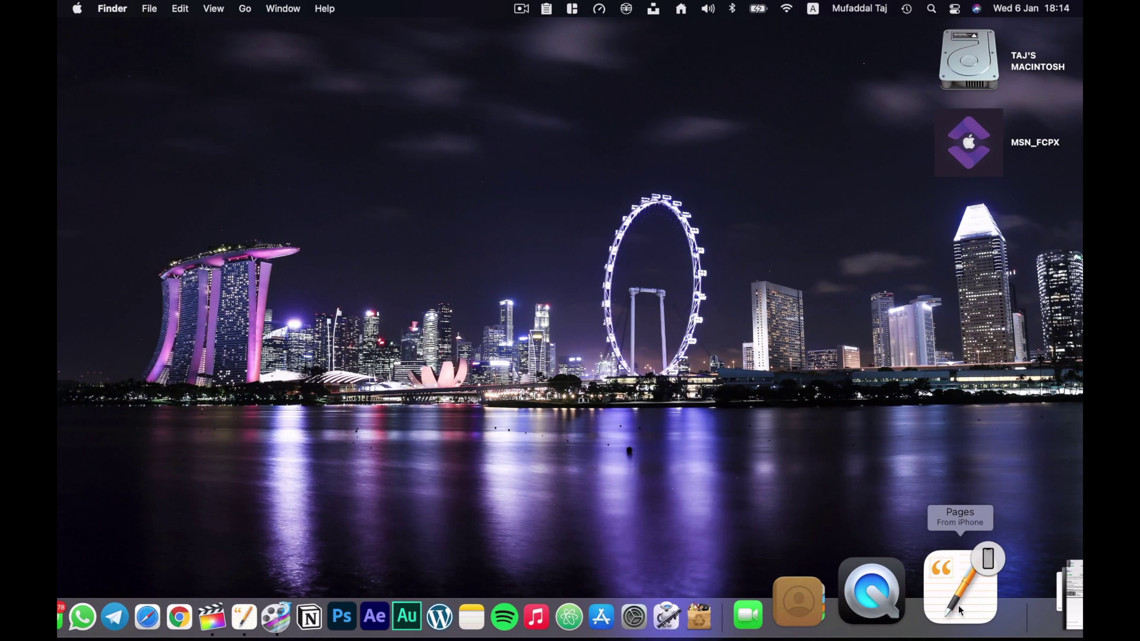
Continue the iPhone's Mac & Iphone Combo Pages document via the Dock's Handoff icon.
click(958, 604)
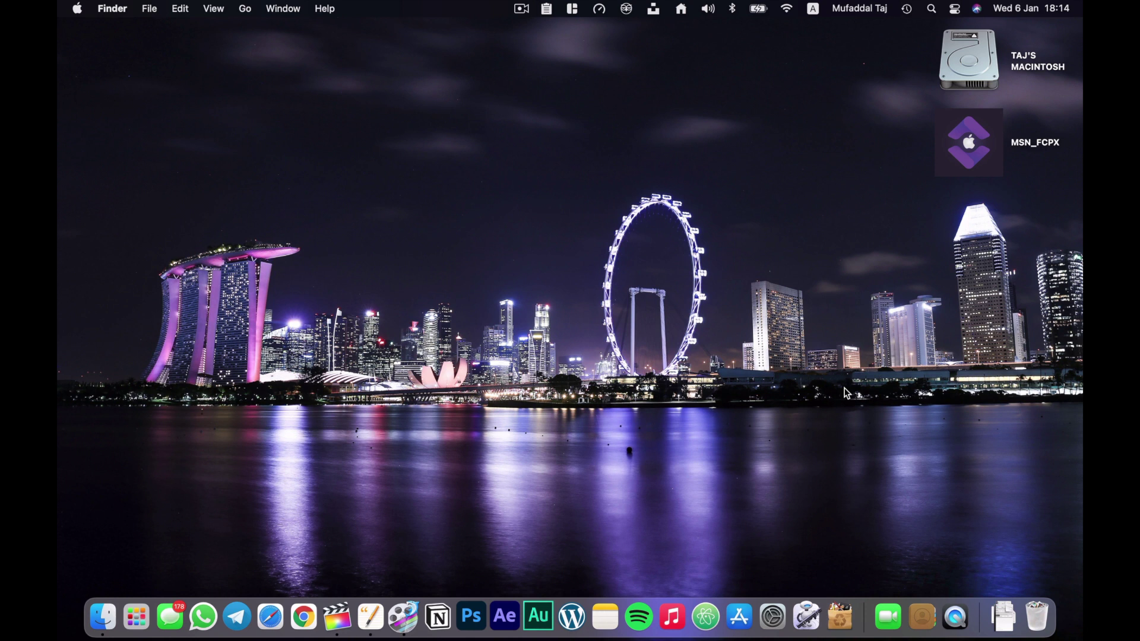
Launch Safari from the Dock.
click(270, 617)
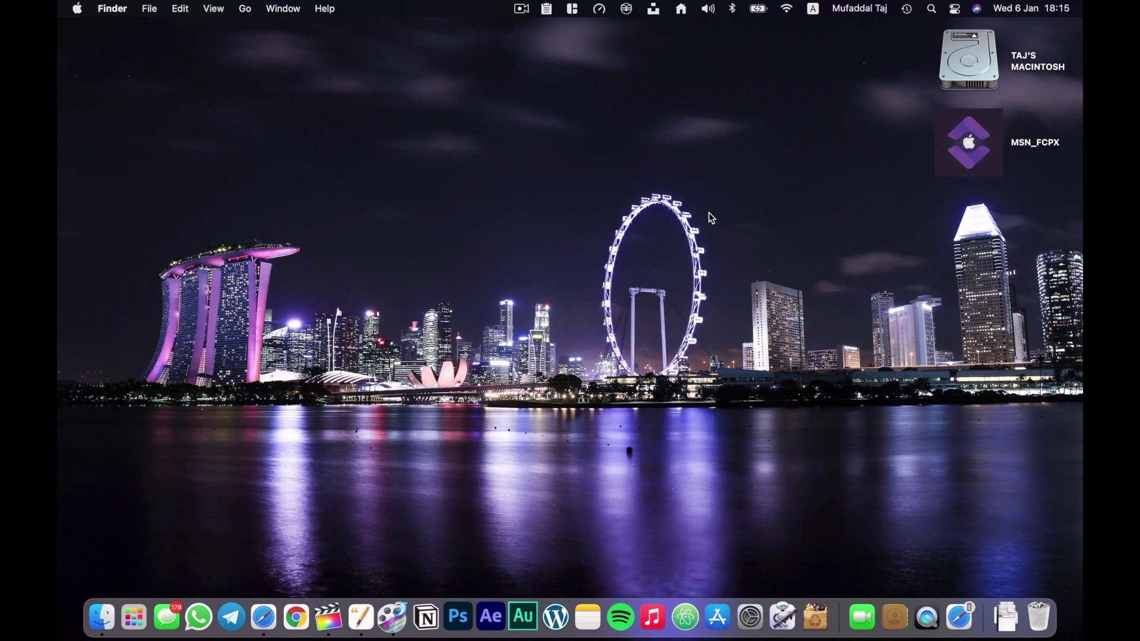
In System Preferences > General, uncheck 'Allow Handoff between this Mac and your iCloud devices'.
click(77, 9)
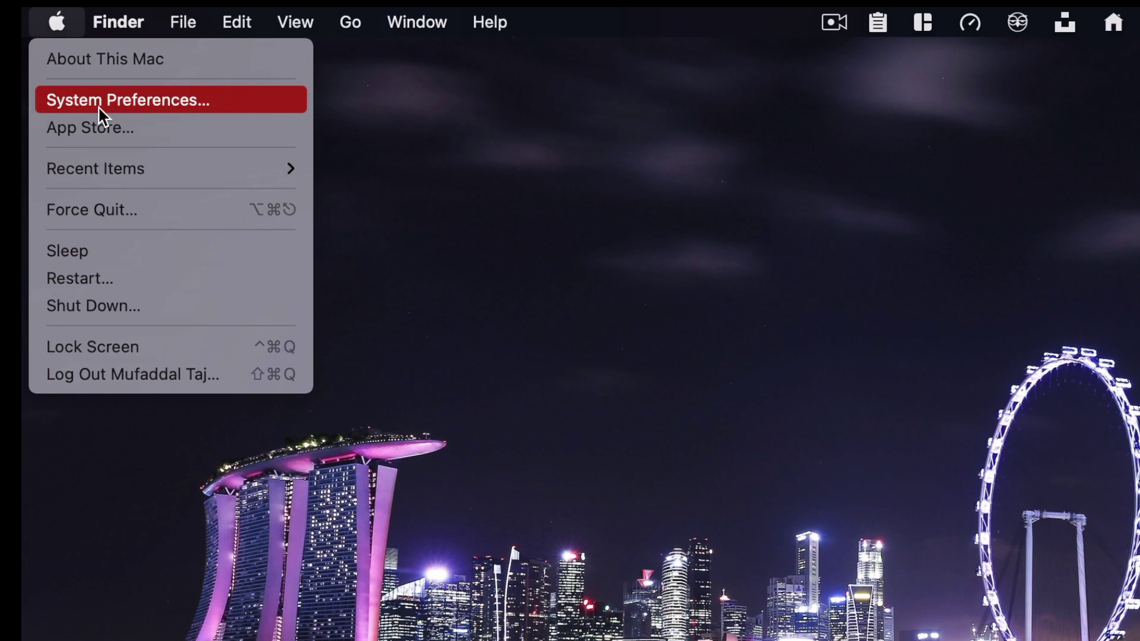
click(98, 106)
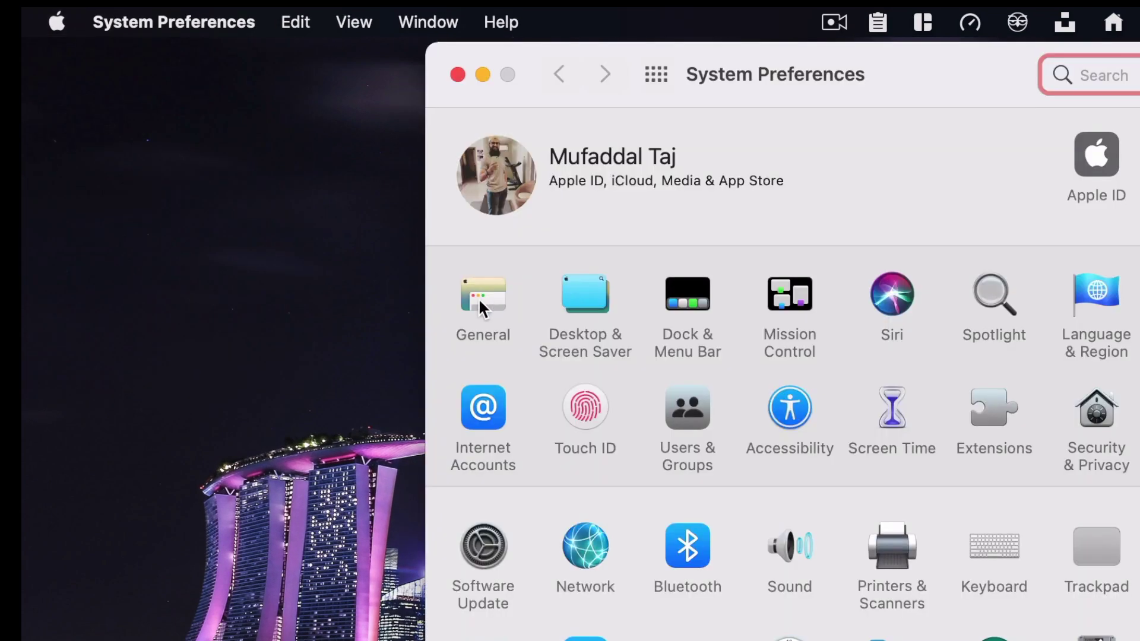
click(480, 301)
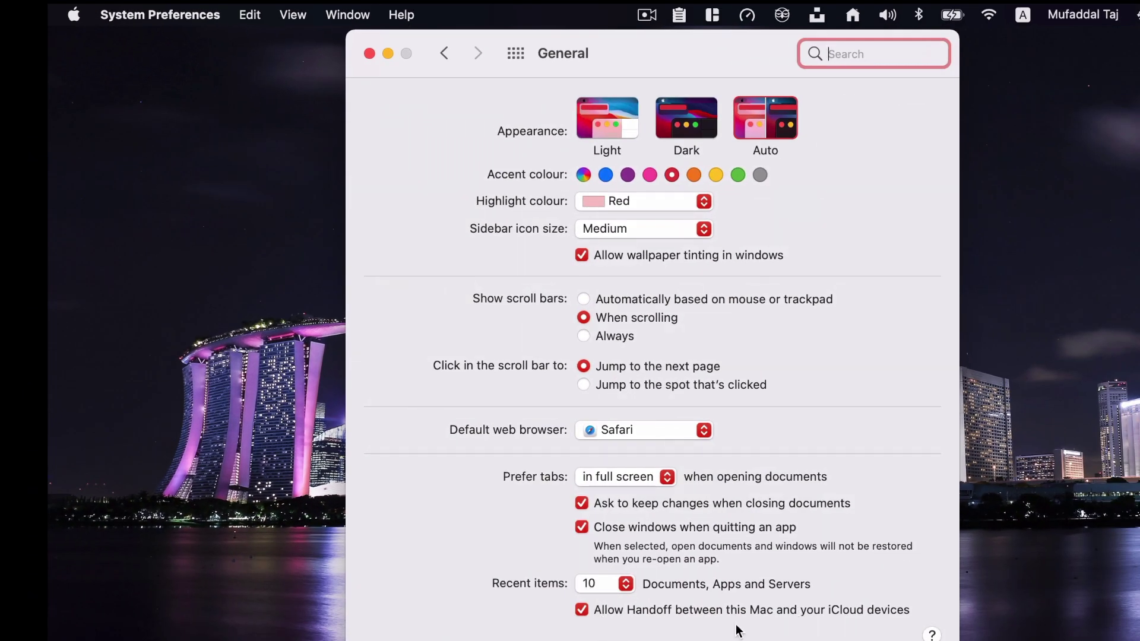
click(582, 609)
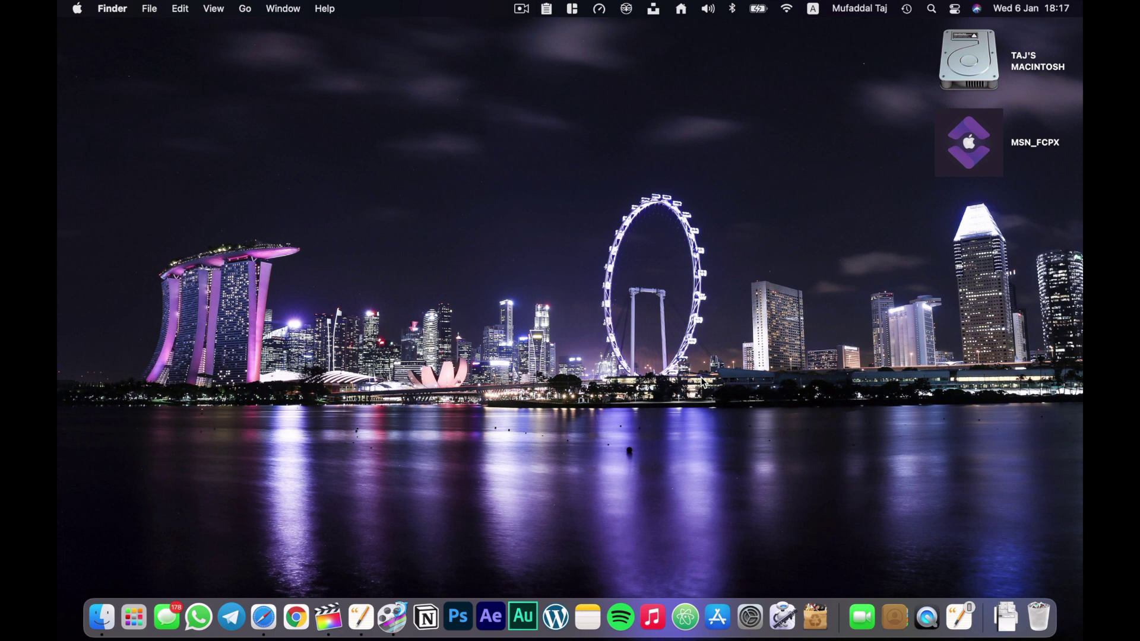
Select the iPhone XR under Locations in a new Finder window and scroll to its Options section.
click(98, 600)
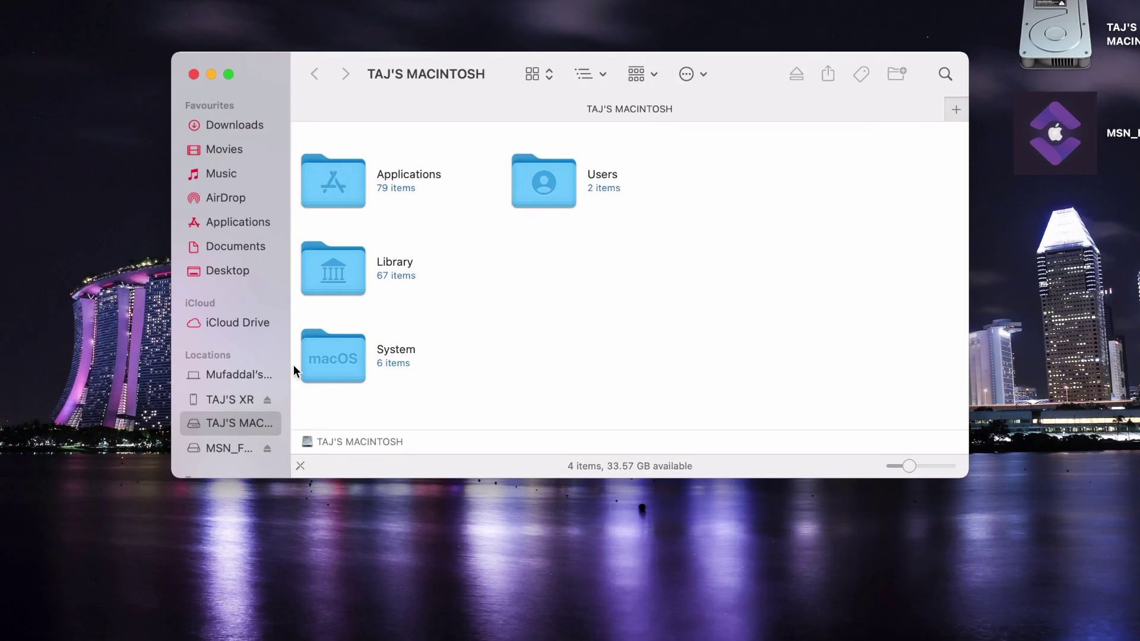
click(204, 400)
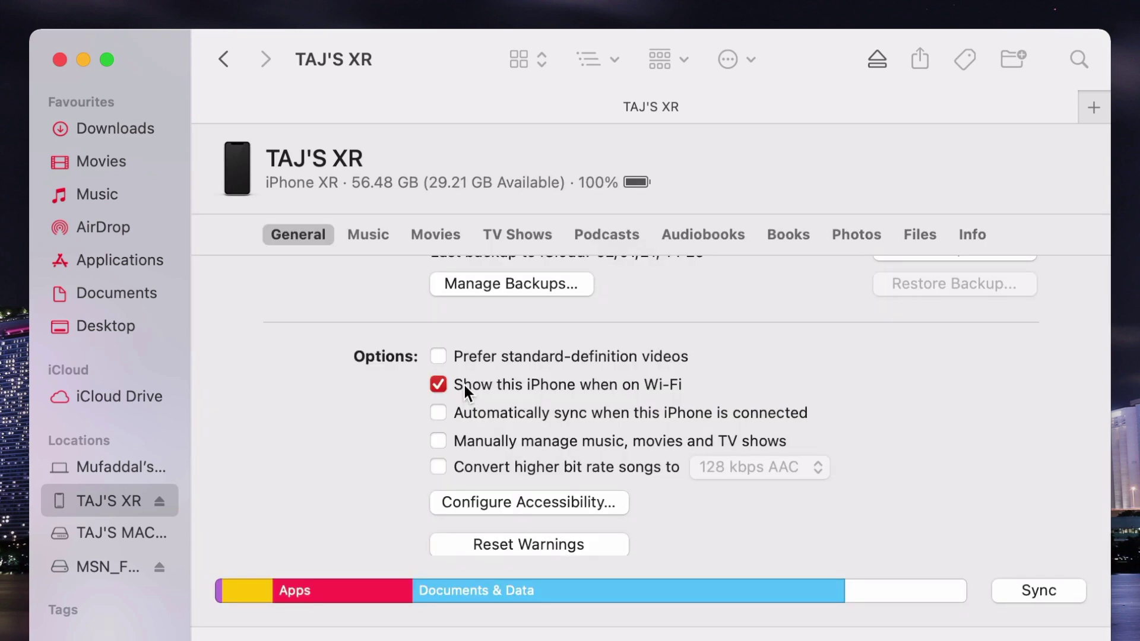
scroll(464, 386, down, 1)
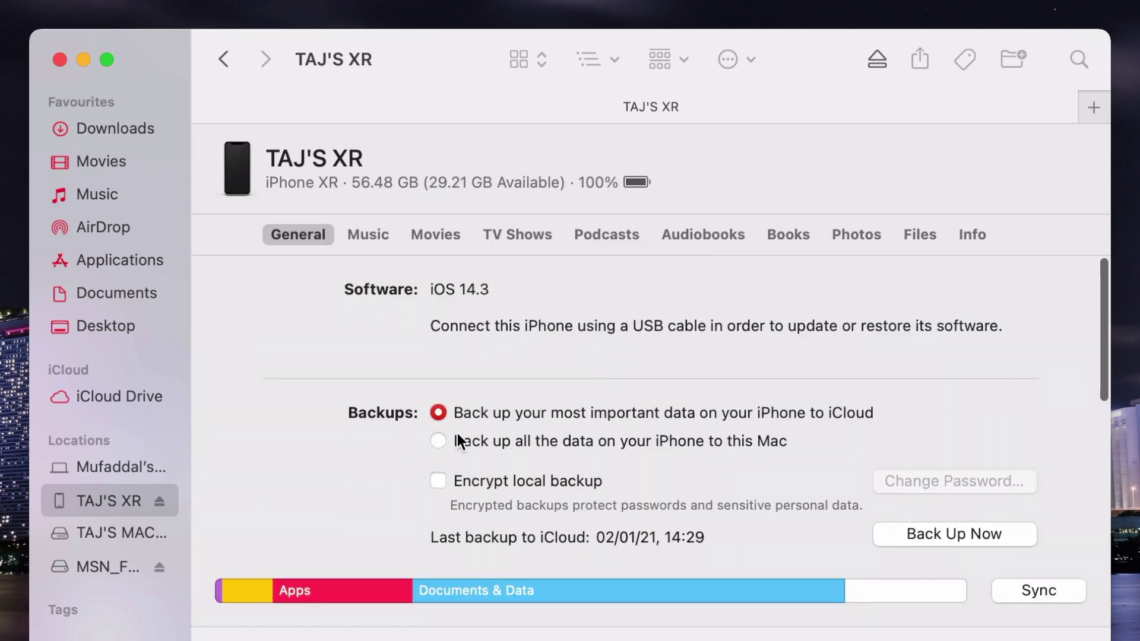
scroll(457, 435, down, 5)
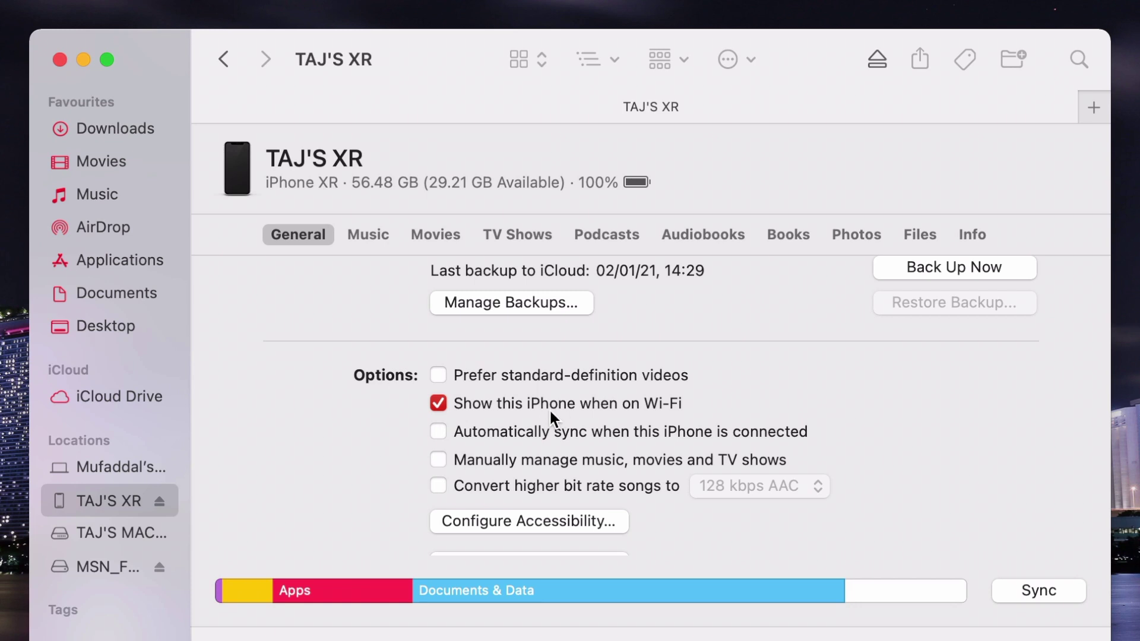
scroll(550, 409, up, 5)
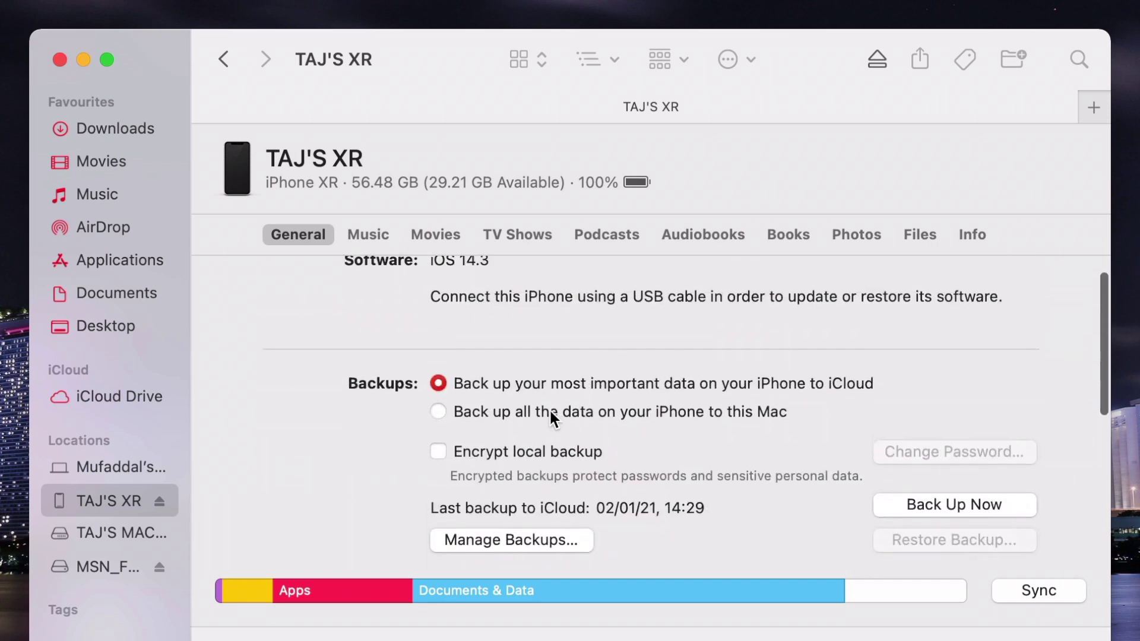
click(440, 234)
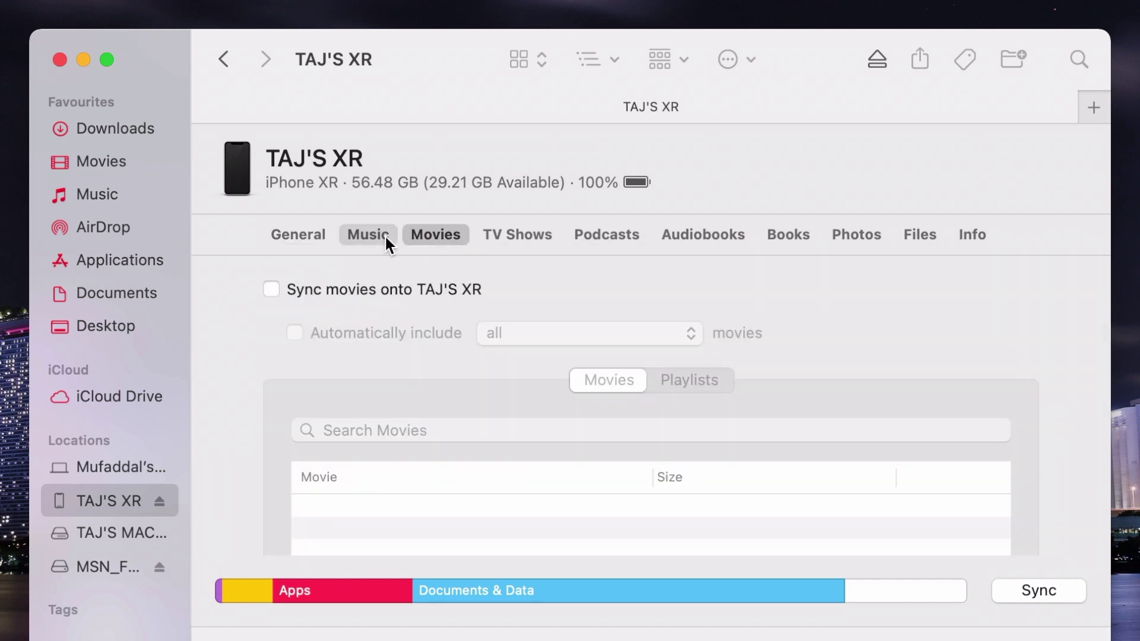
click(385, 234)
scroll(695, 380, down, 5)
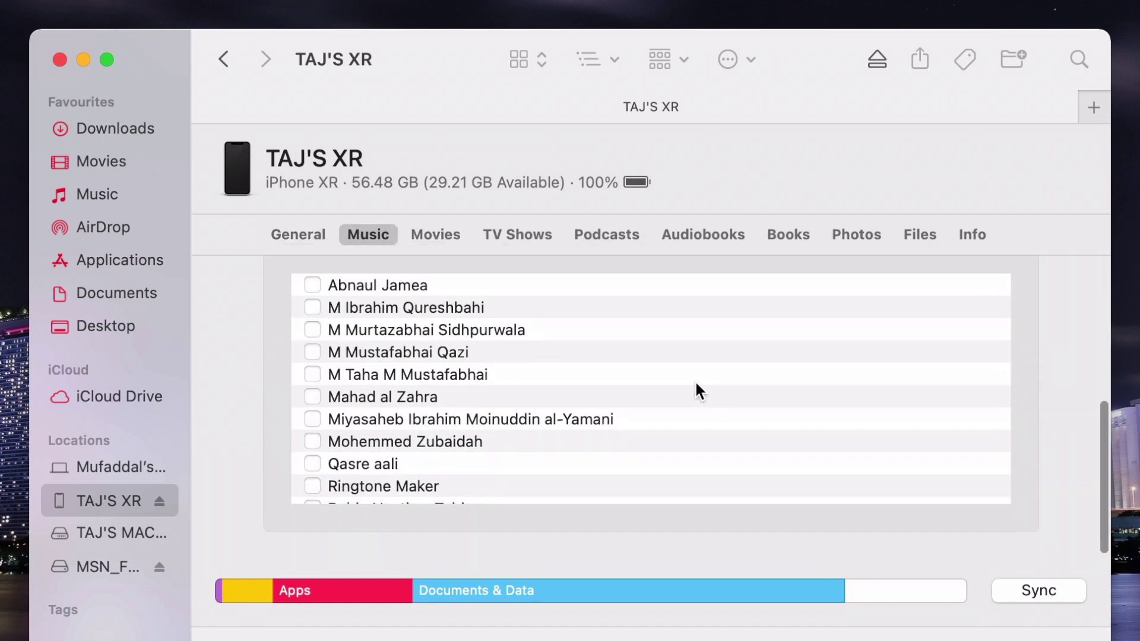
click(308, 237)
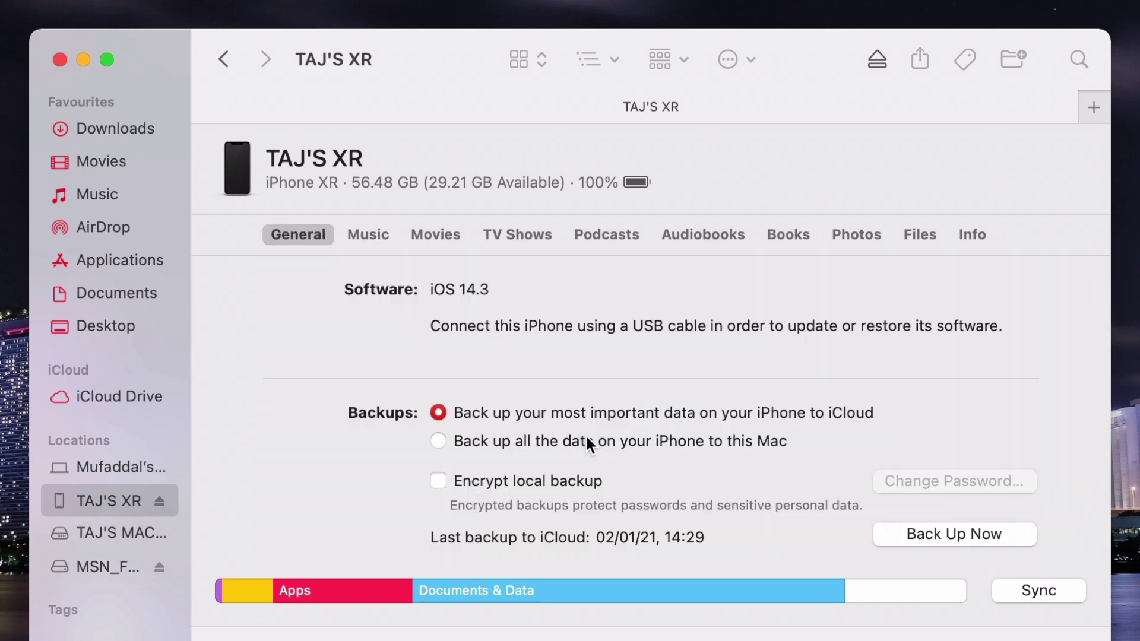
scroll(585, 443, down, 10)
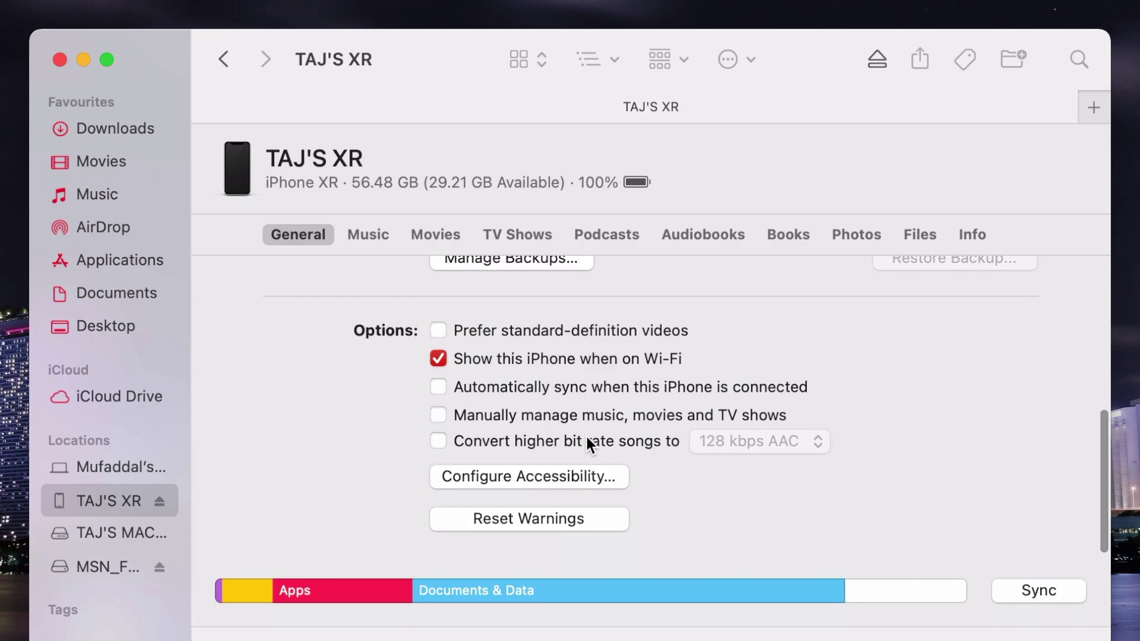